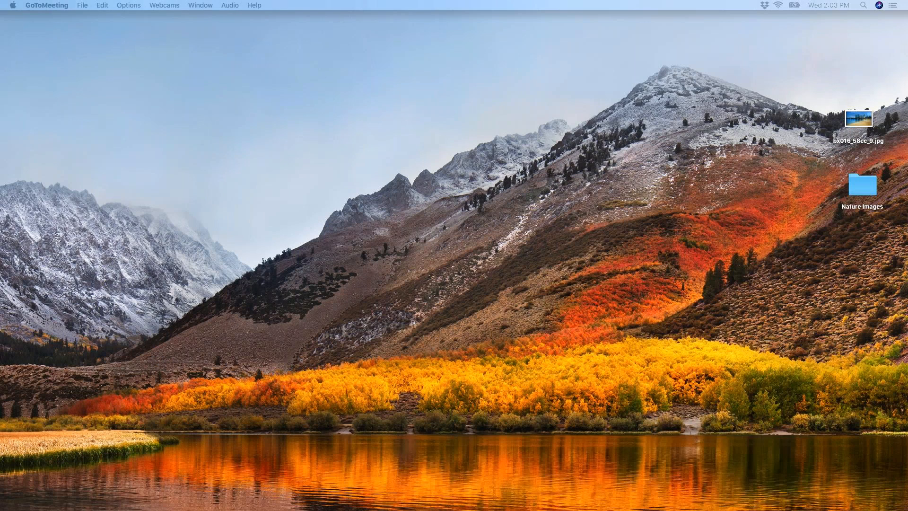
Switch to the Merlin gallery in Chrome and select the second row's third Britain Royal Wedding photo to view its metadata.
key("super+Tab")
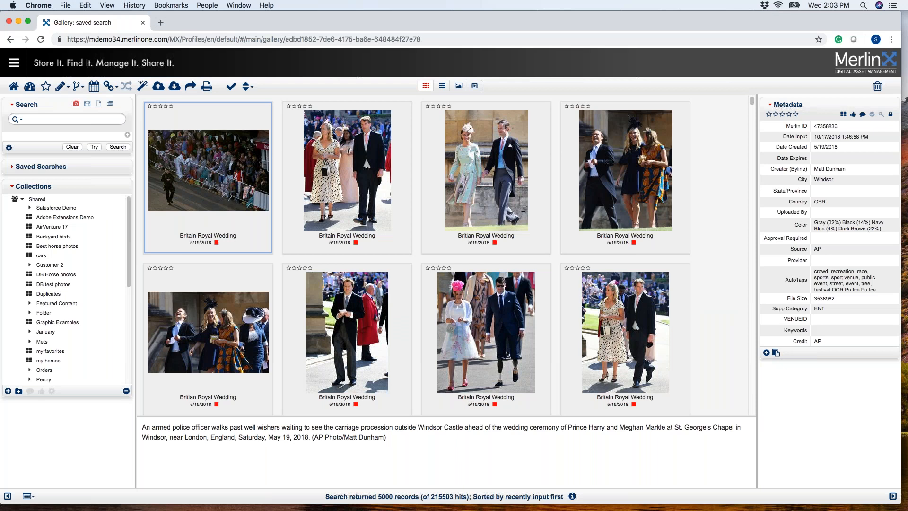
mouse_move(320, 173)
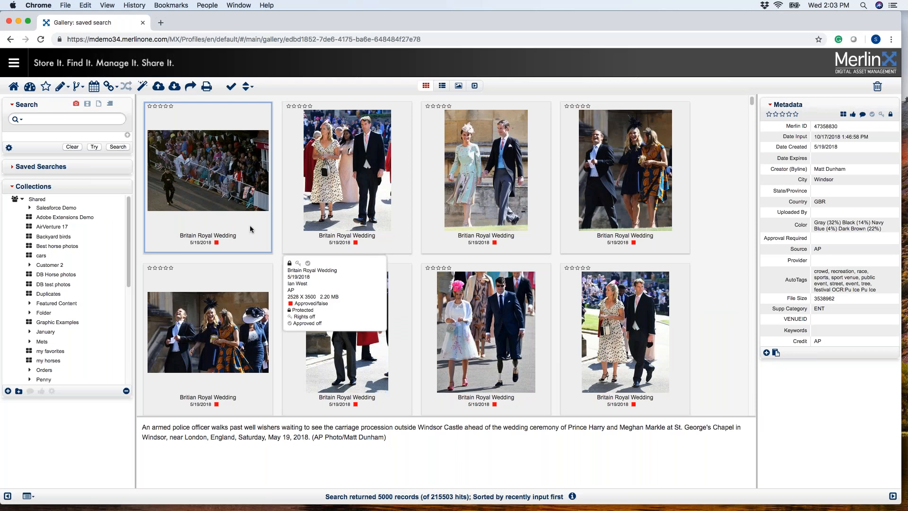
left_click(498, 340)
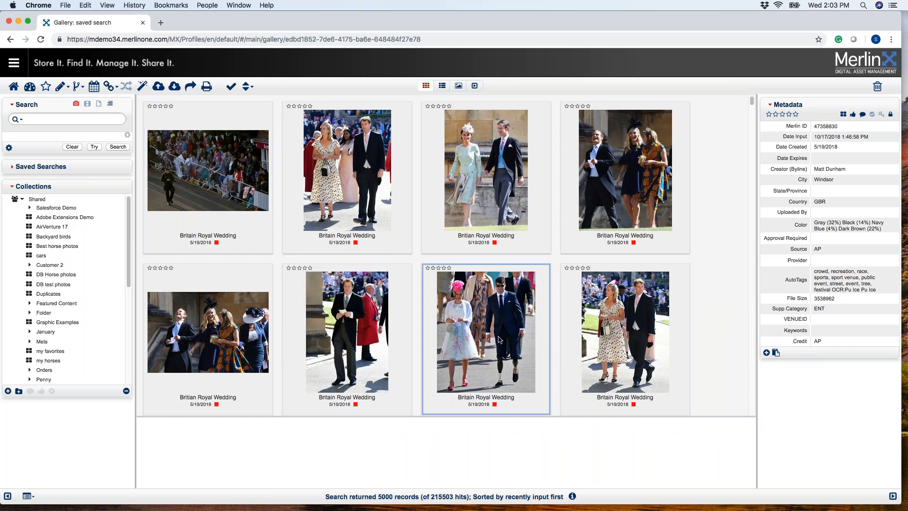
mouse_move(481, 328)
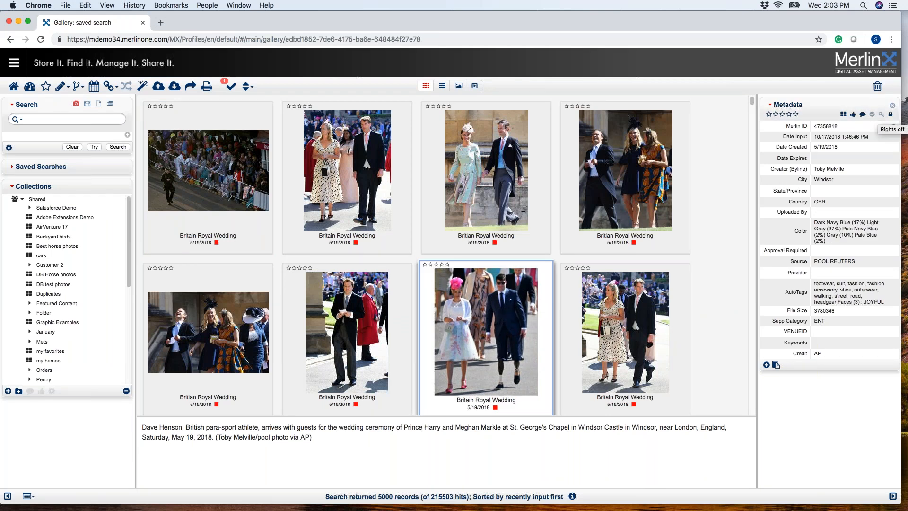
Review the usage history of the BRITAIN-ROYALS/EUGENIE photo showing the newlyweds kissing, and close it.
scroll(415, 310, "down", 10)
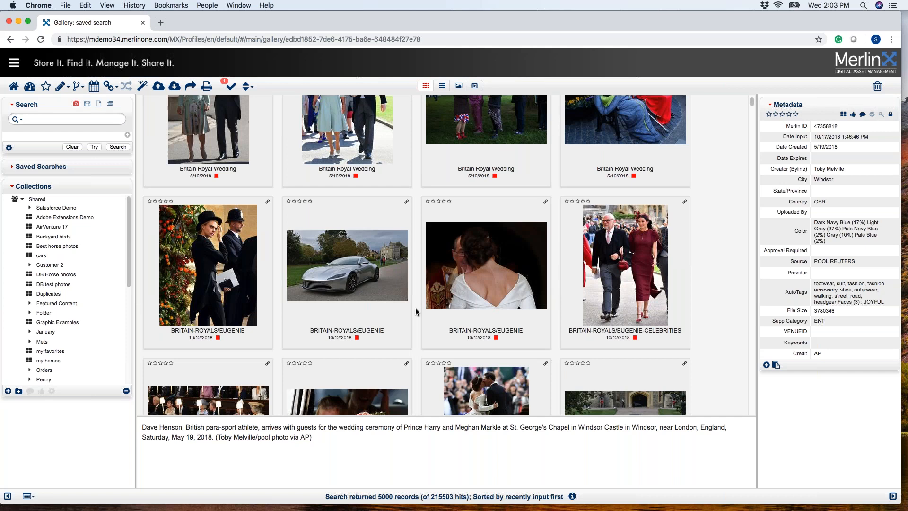
scroll(416, 311, "down", 3)
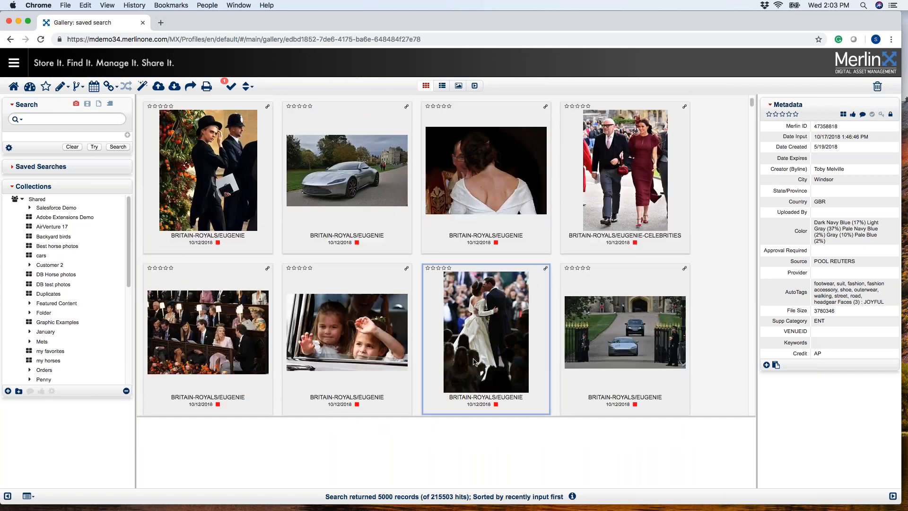
left_click(475, 360)
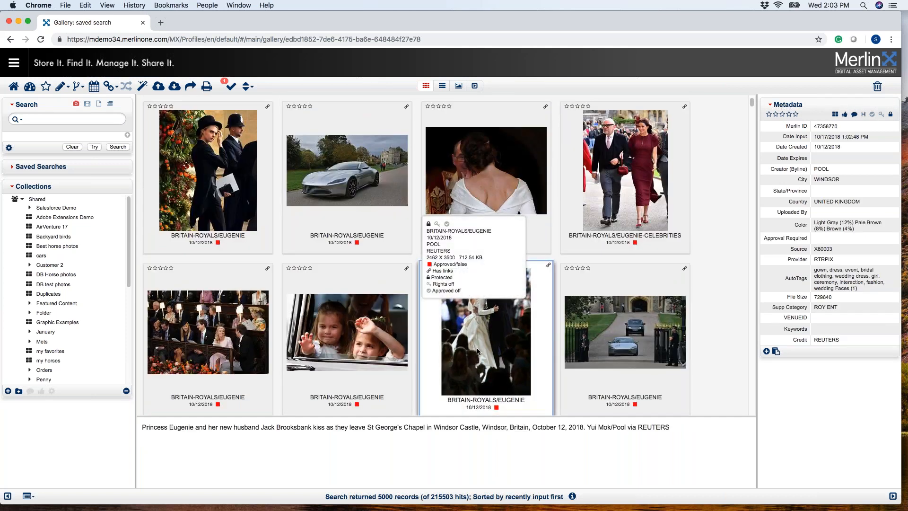
left_click(864, 115)
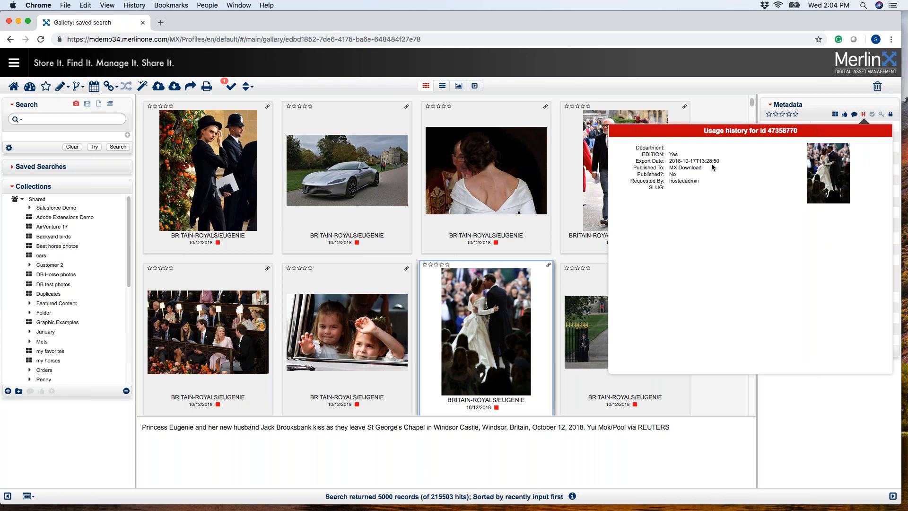
double_click(684, 181)
left_click(815, 103)
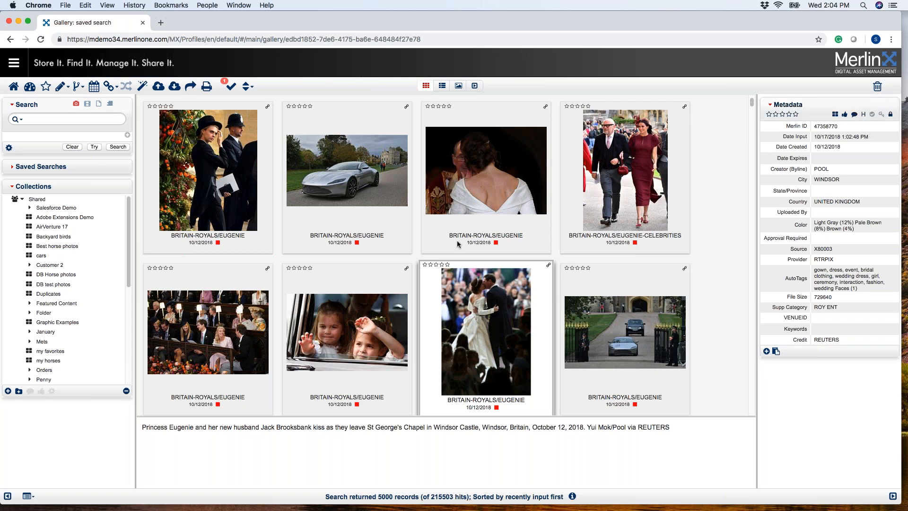
Add a usage history entry to the first row's second Britain Royal Wedding photo with department Sales and publication date 10/17/2018.
scroll(458, 244, "up", 5)
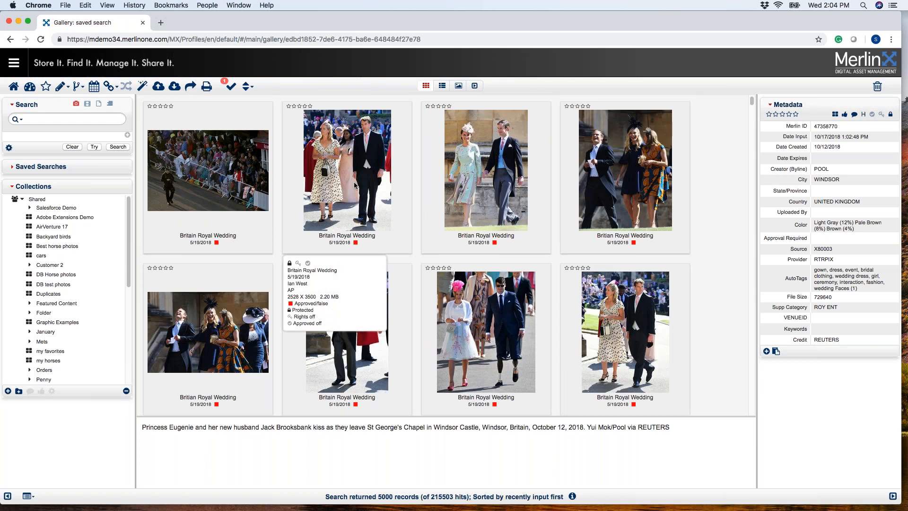
left_click(356, 185)
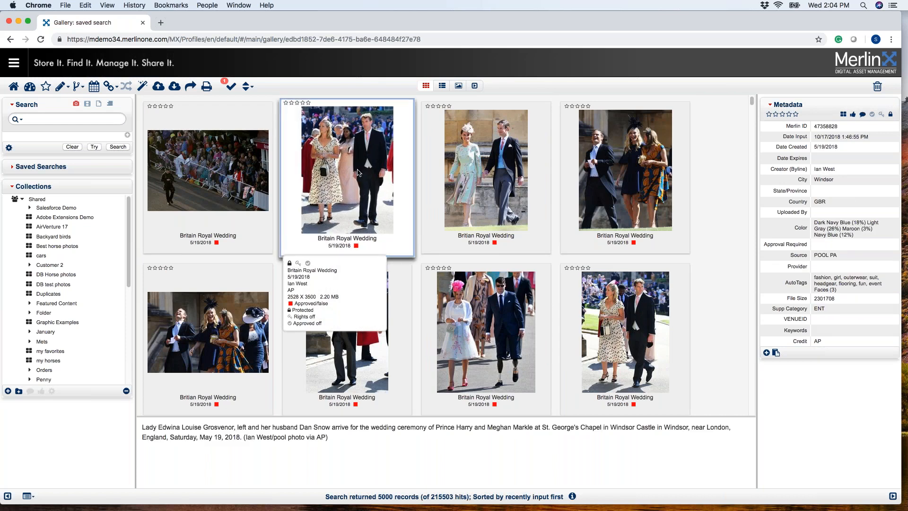
left_click(63, 87)
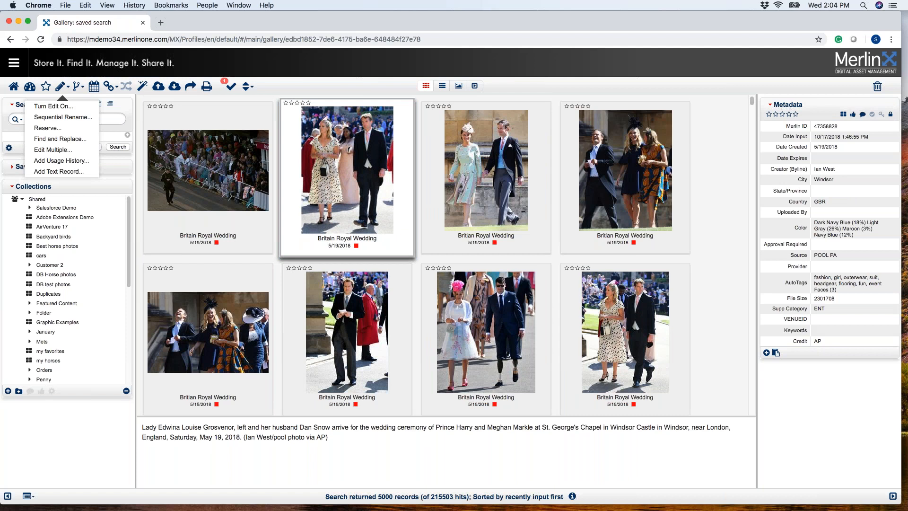
left_click(59, 161)
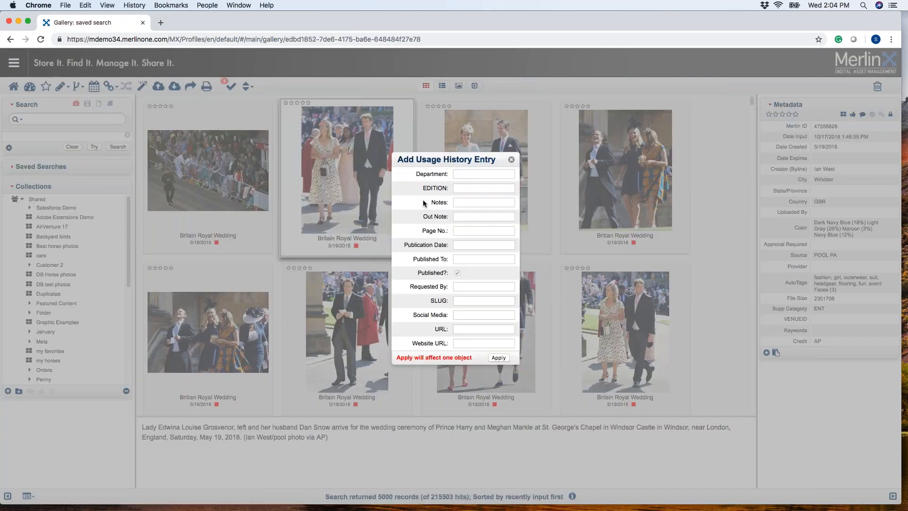
left_click(467, 174)
type("Sales")
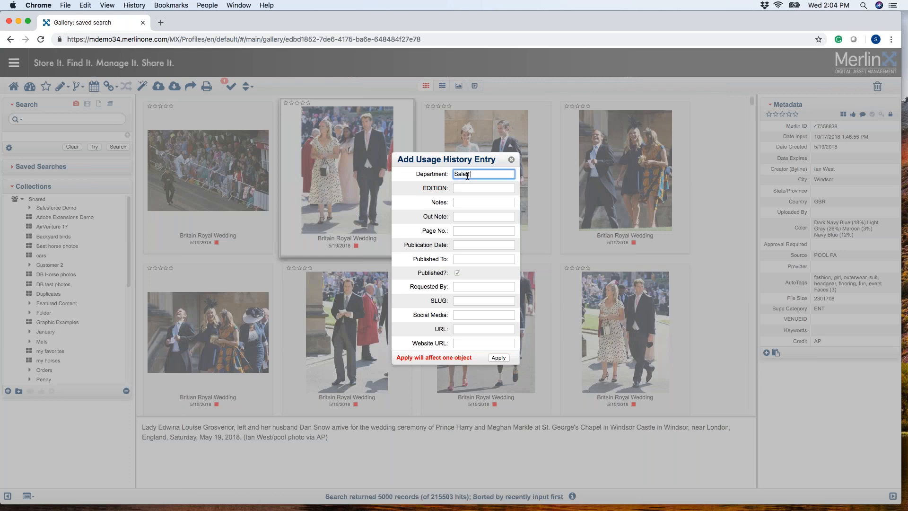
left_click(464, 259)
left_click(468, 287)
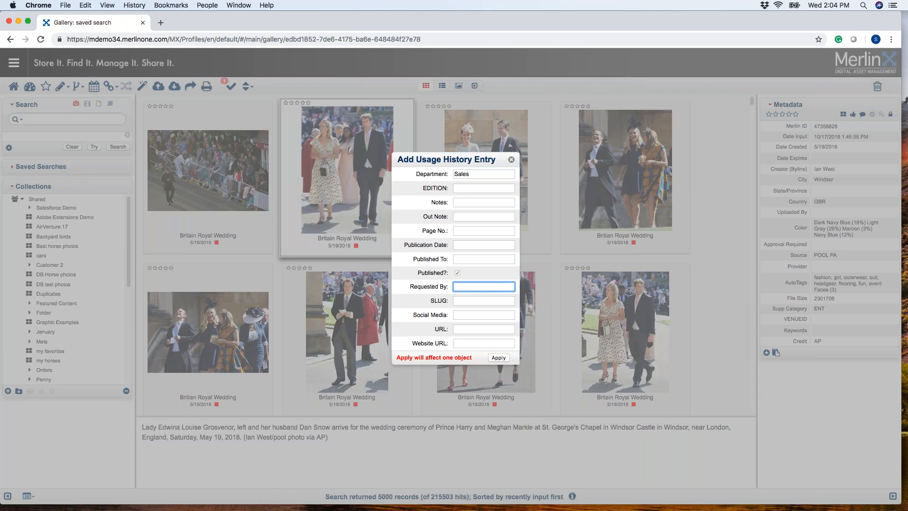
left_click(469, 245)
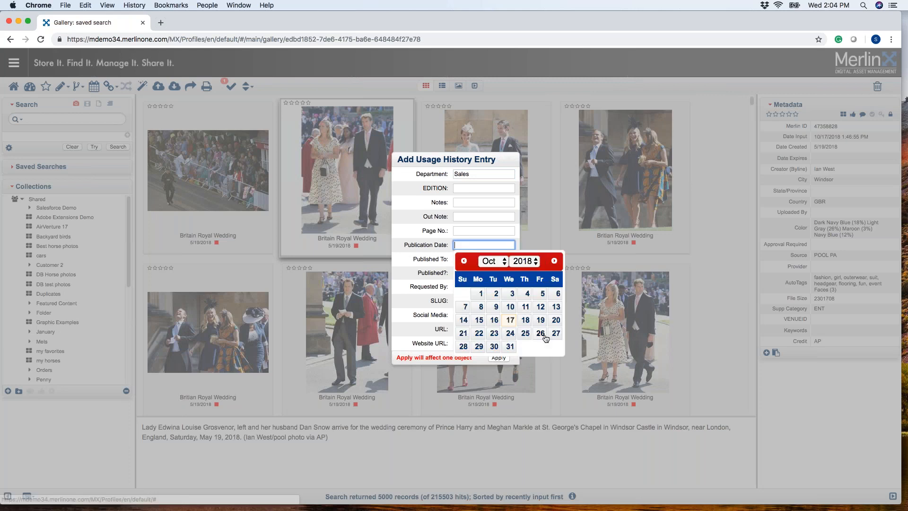
left_click(512, 320)
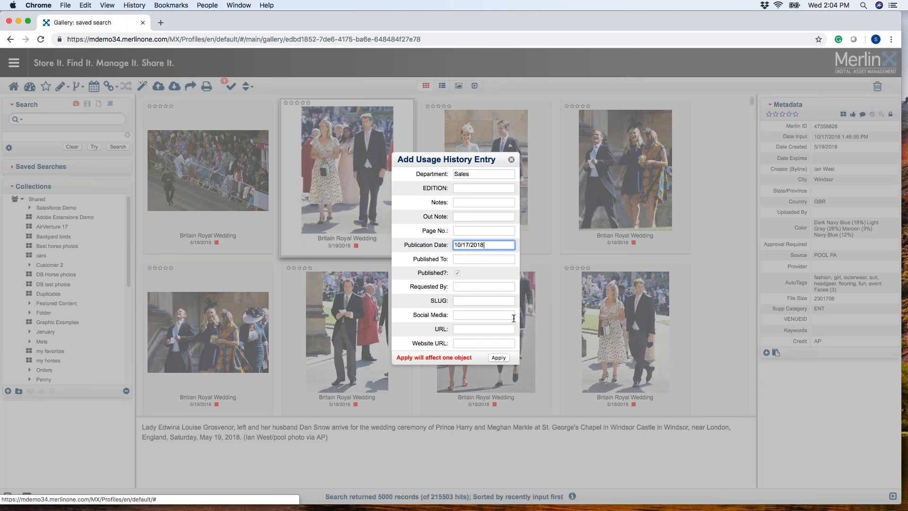
left_click(504, 359)
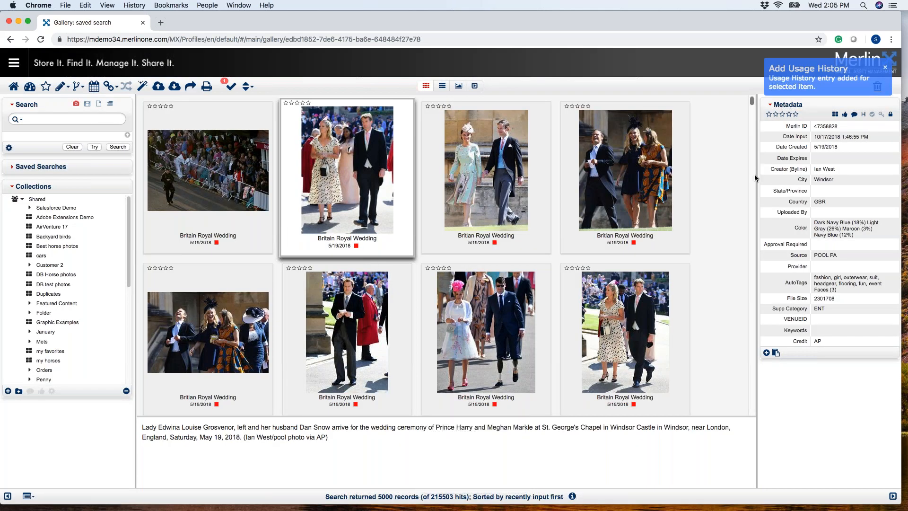
Review the newly added usage history entry of the selected photo and close it.
left_click(864, 115)
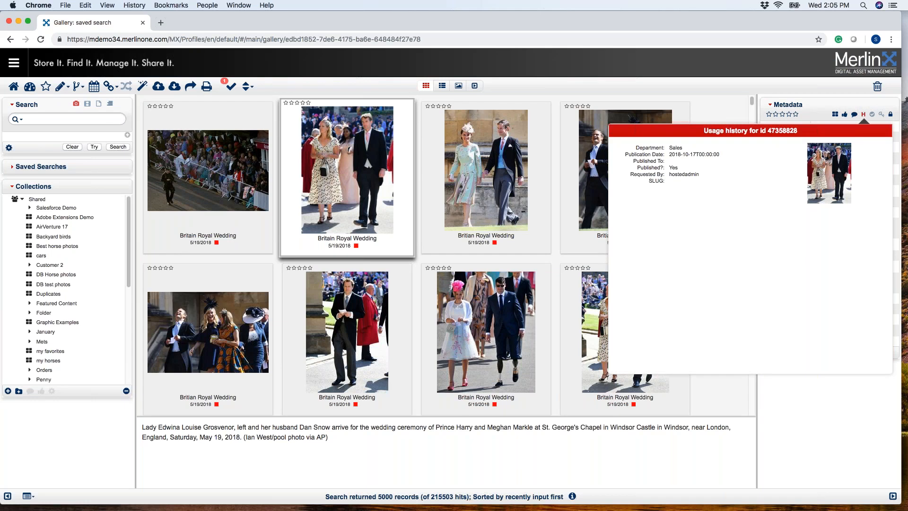
left_click(827, 99)
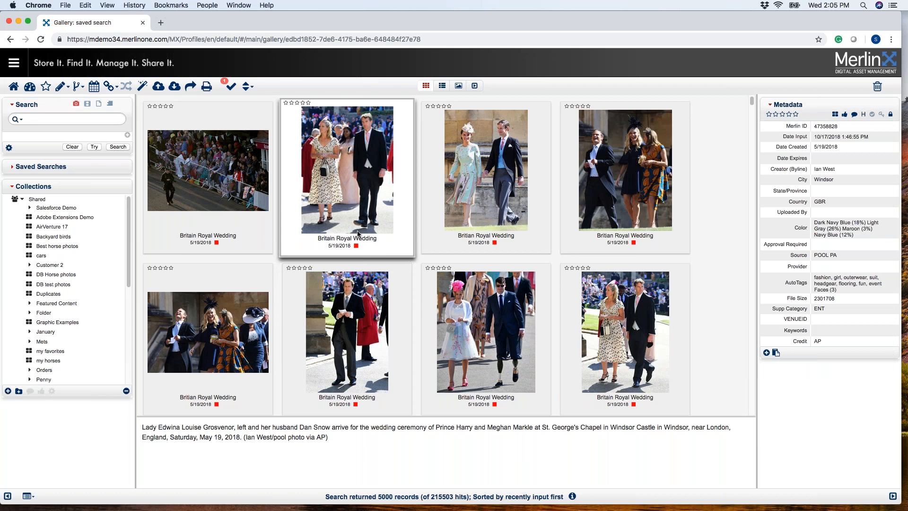
mouse_move(358, 231)
Open the download settings for the first row's third photo, Britian Royal Wedding, with Output History expanded.
left_click(503, 191)
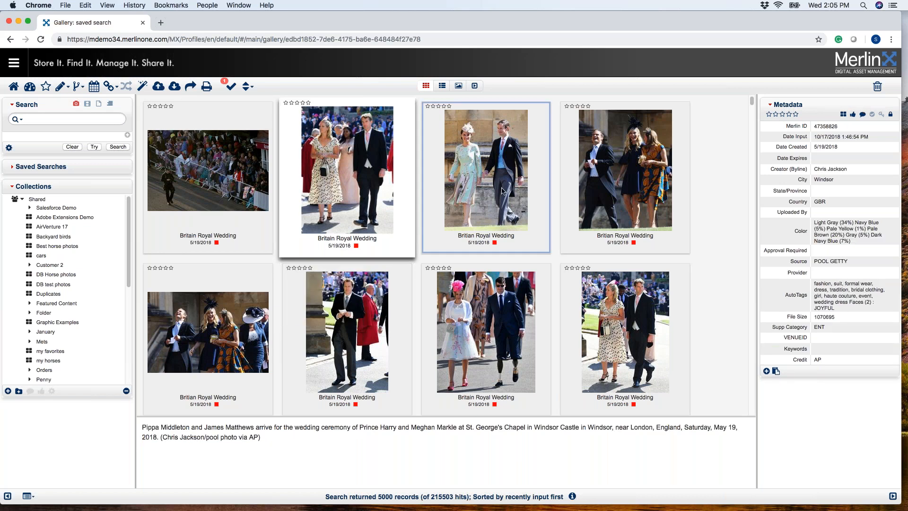
left_click(176, 87)
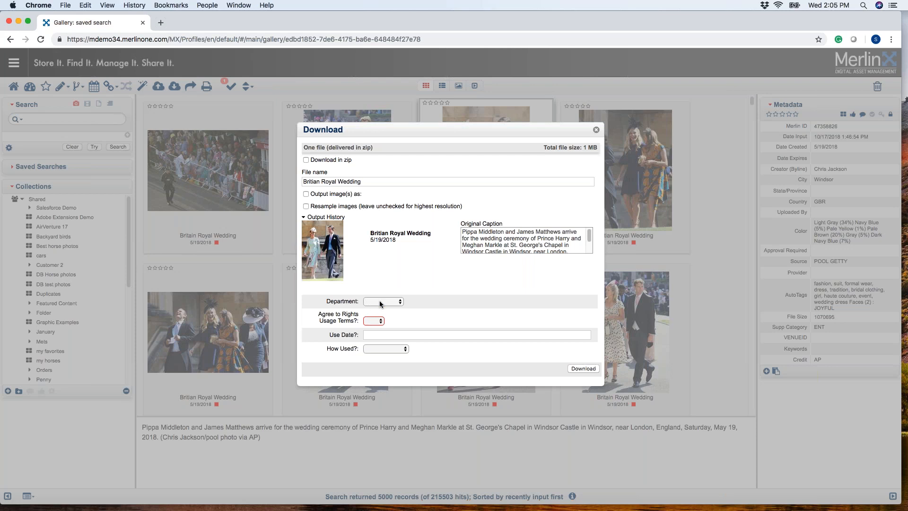
left_click(305, 217)
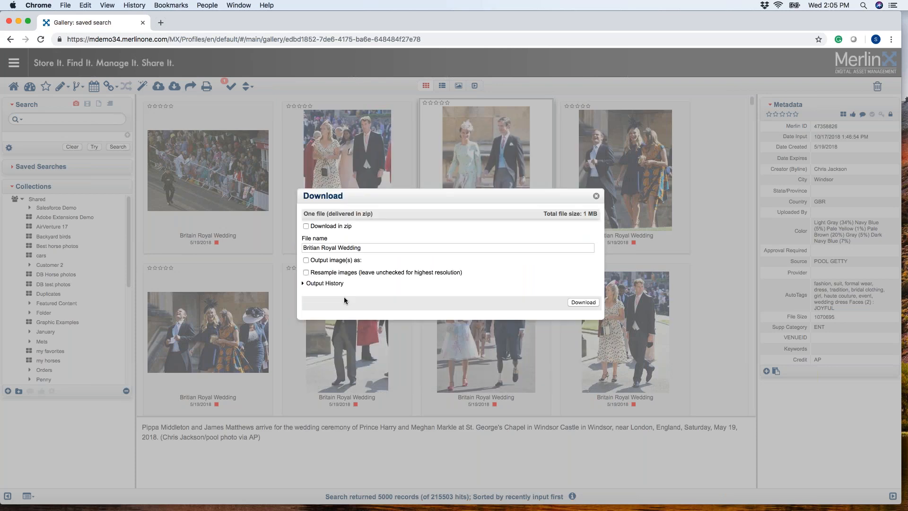
left_click(304, 284)
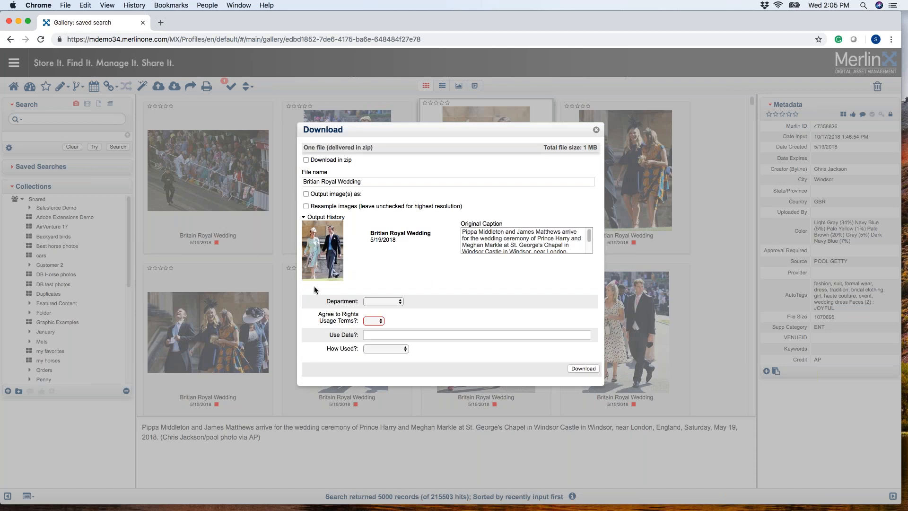
Download the photo with department Marketing, rights usage terms agreed as Yes, use date 10/17/2018 and How Used set to web.
left_click(372, 321)
left_click(393, 301)
left_click(396, 310)
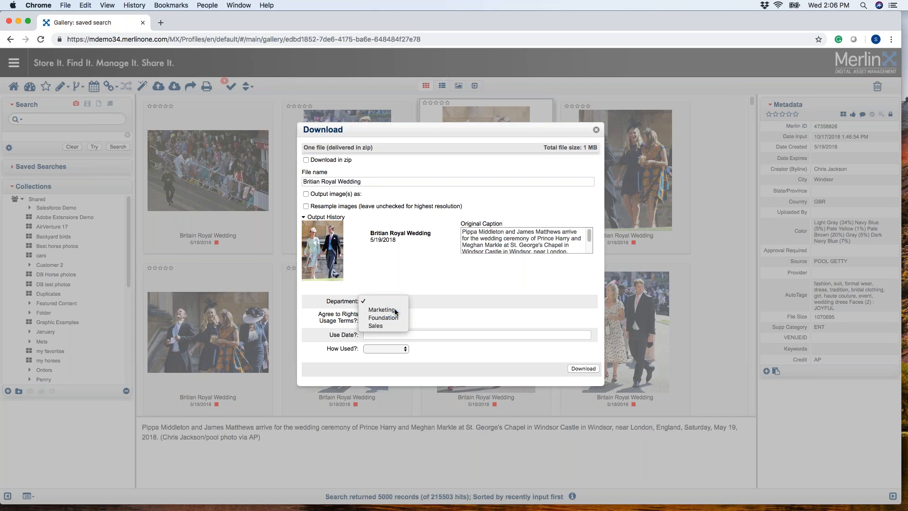
left_click(397, 334)
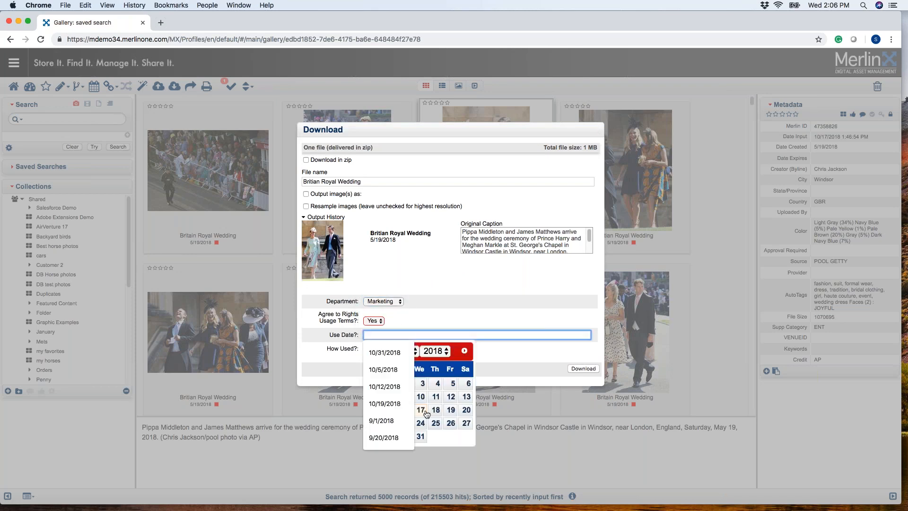
left_click(424, 411)
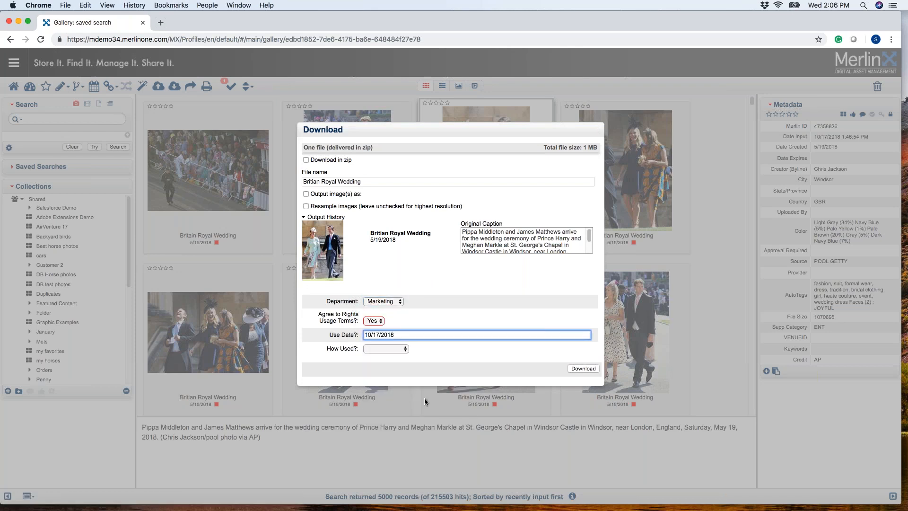
left_click(373, 349)
left_click(403, 364)
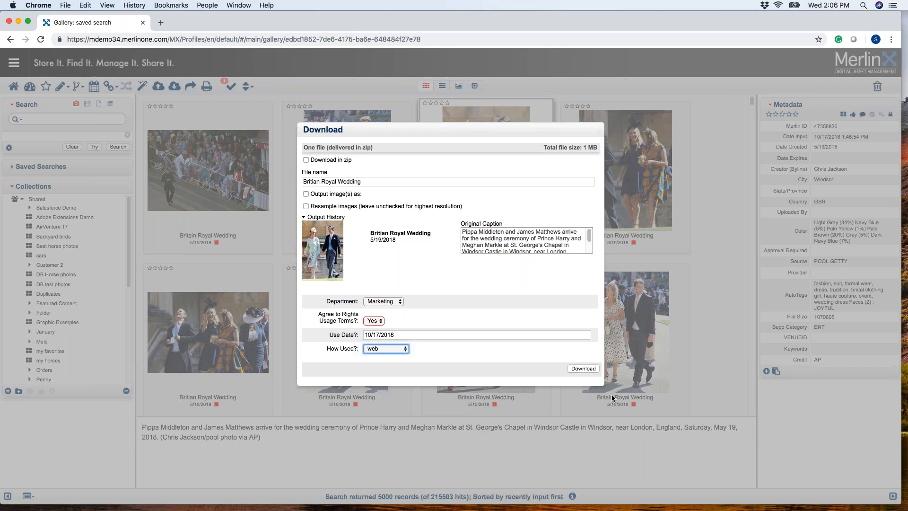
left_click(589, 372)
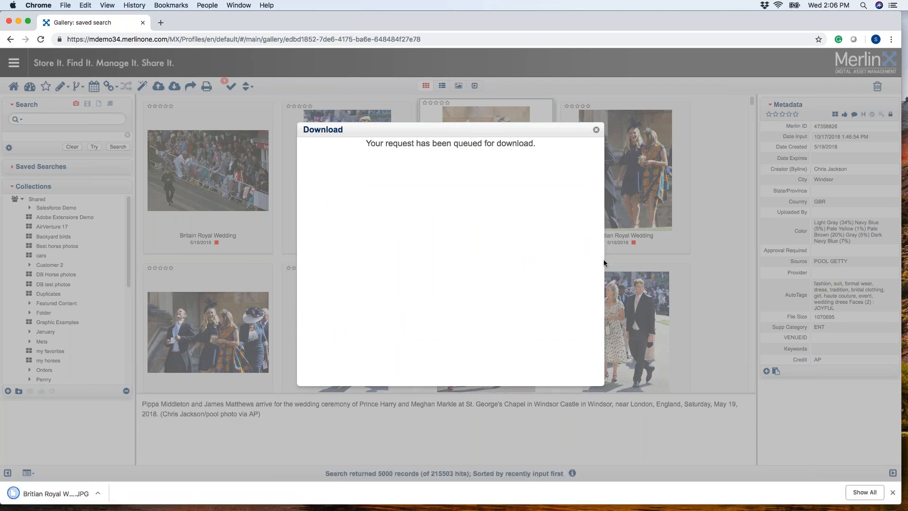
left_click(595, 130)
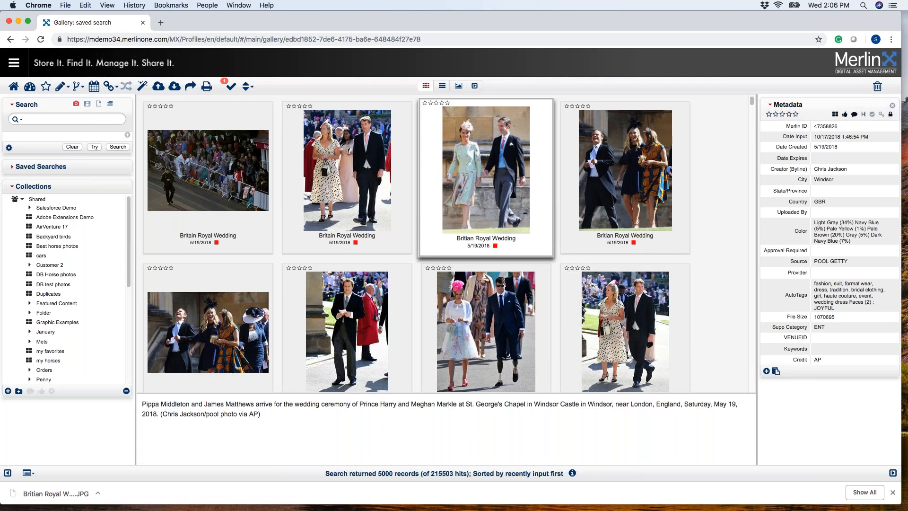
Review the usage history recorded for the downloaded photo and close it.
left_click(864, 115)
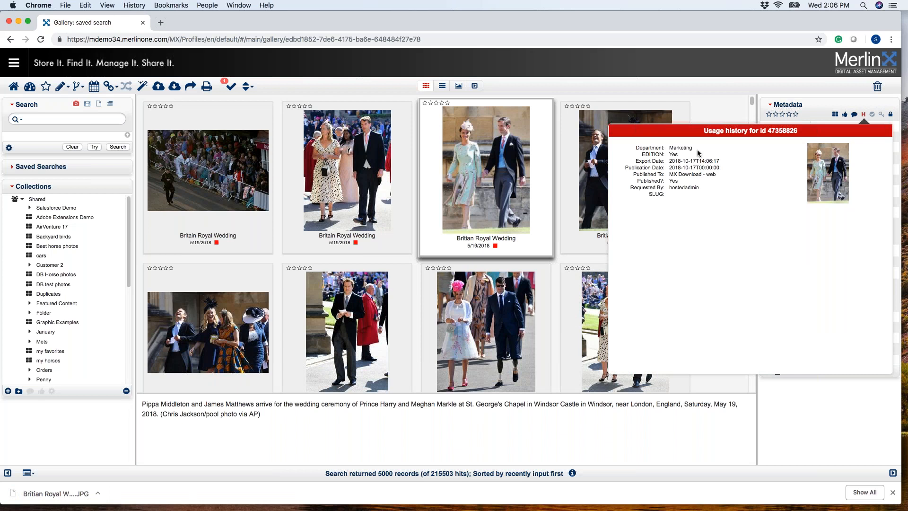
left_click(818, 100)
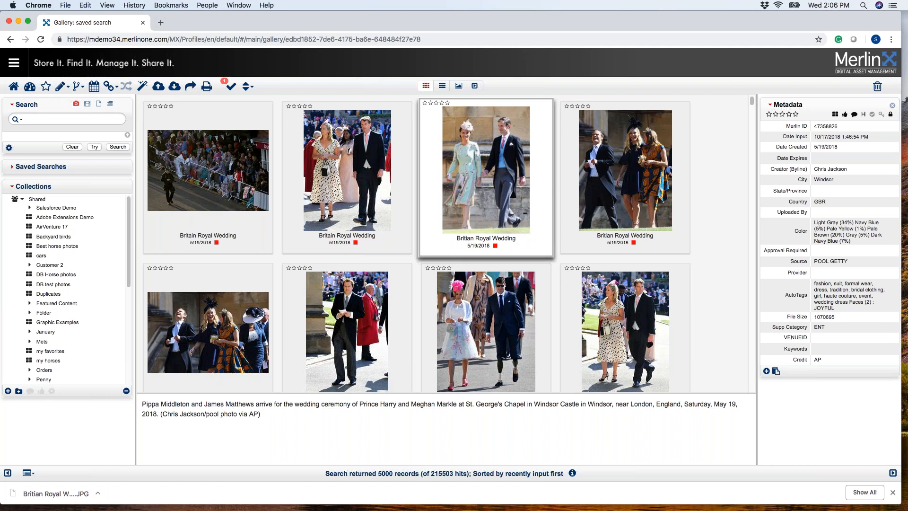
mouse_move(506, 193)
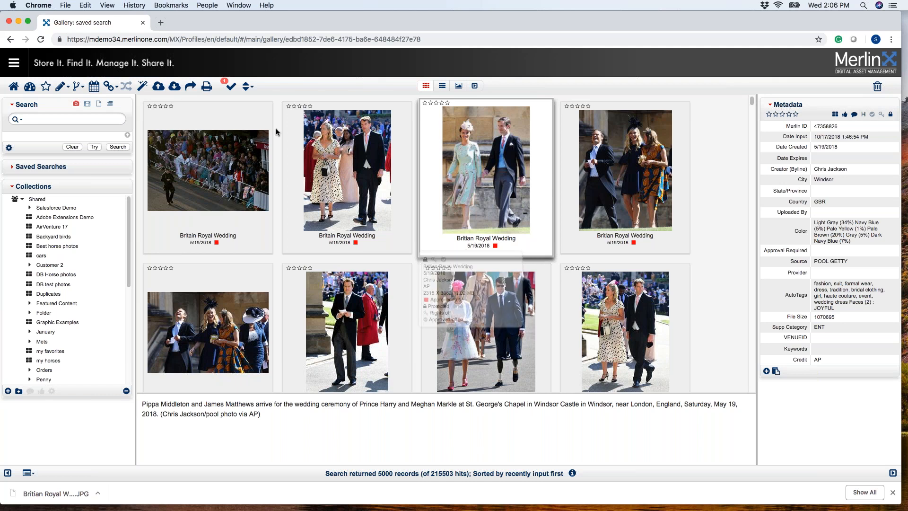
mouse_move(287, 124)
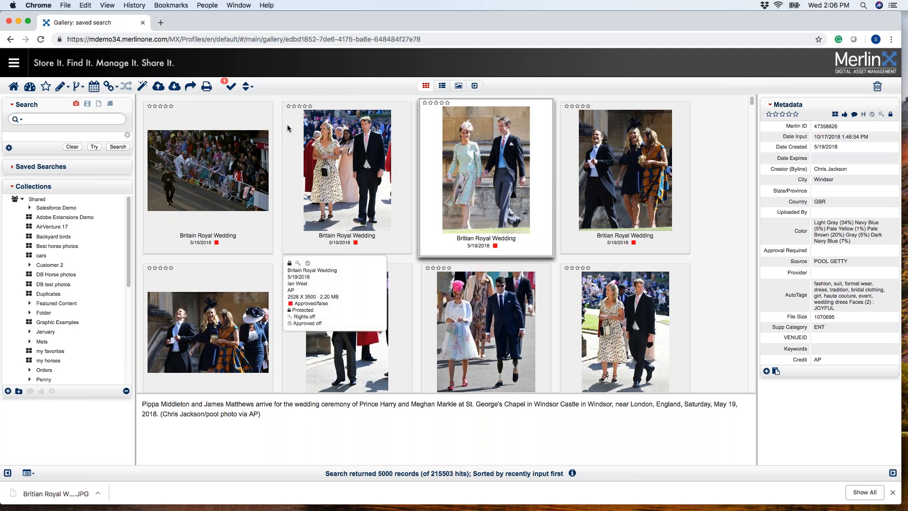
mouse_move(431, 172)
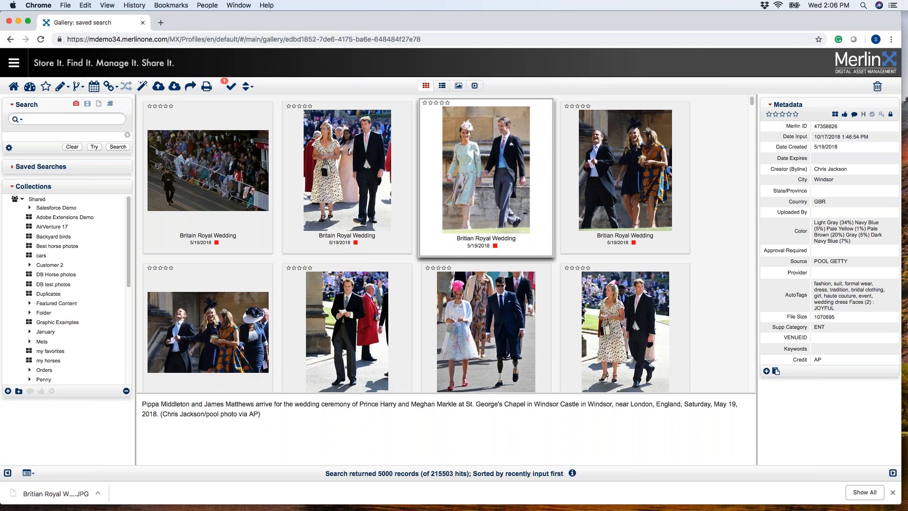
Open the Output History administration settings for the Default usergroup with output mode Download.
left_click(14, 63)
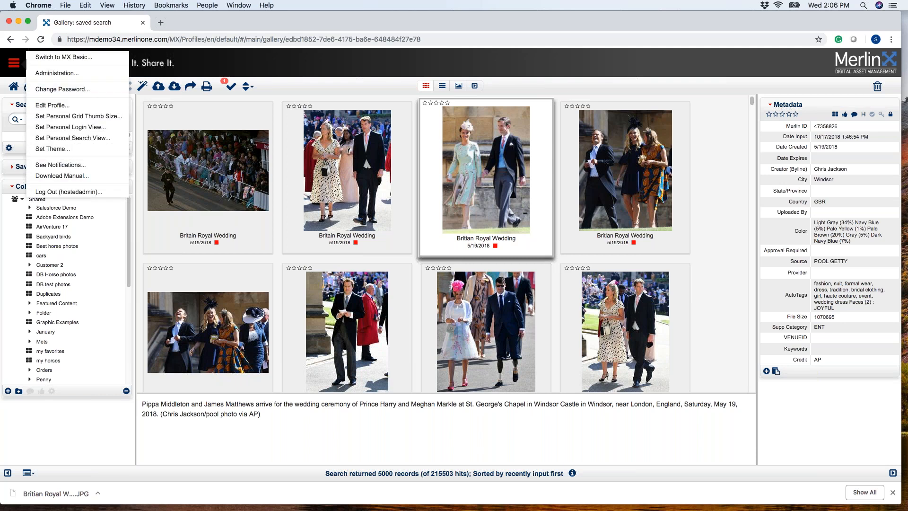
left_click(48, 76)
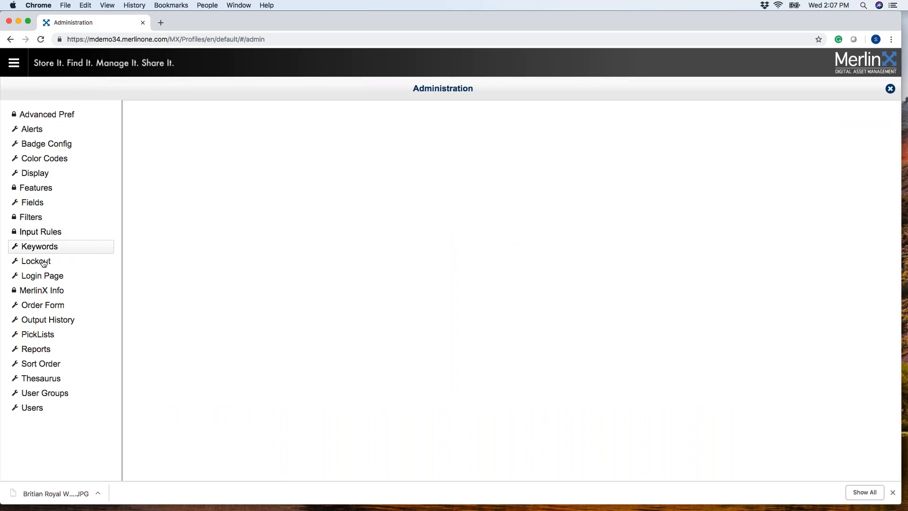
left_click(53, 326)
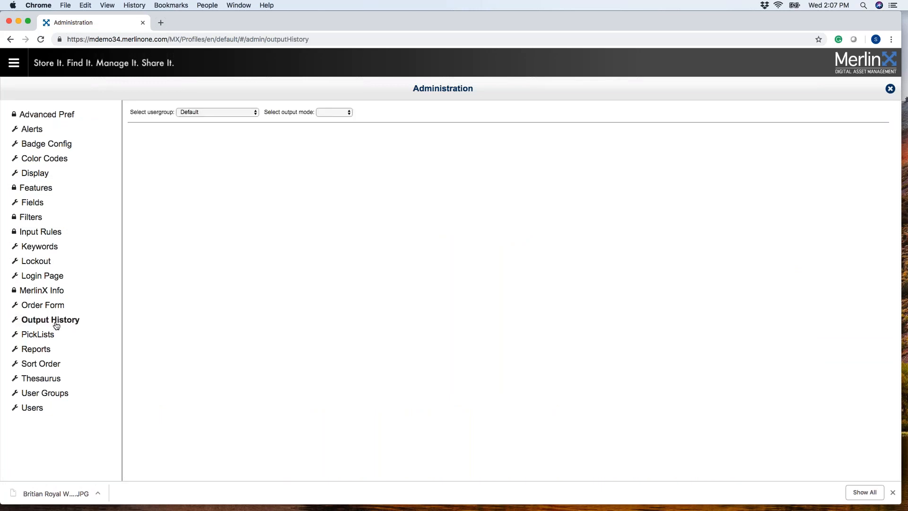
left_click(250, 117)
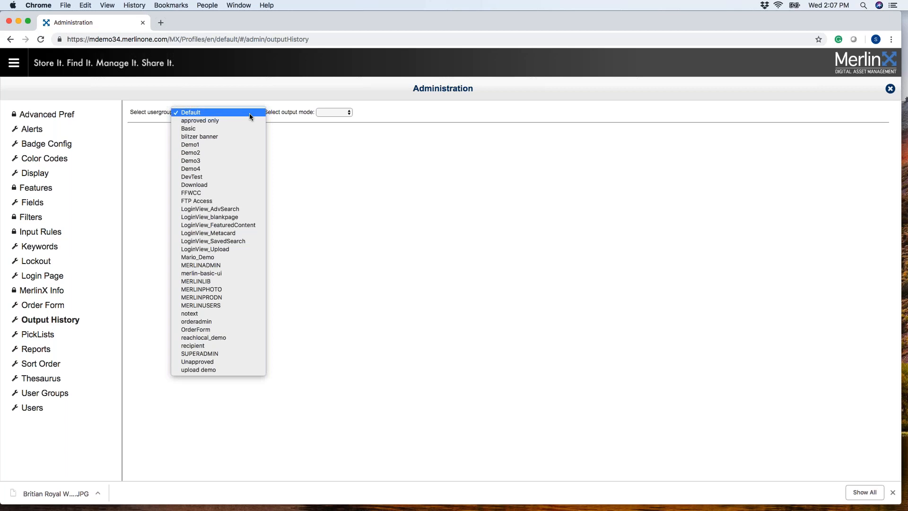
left_click(248, 113)
left_click(325, 113)
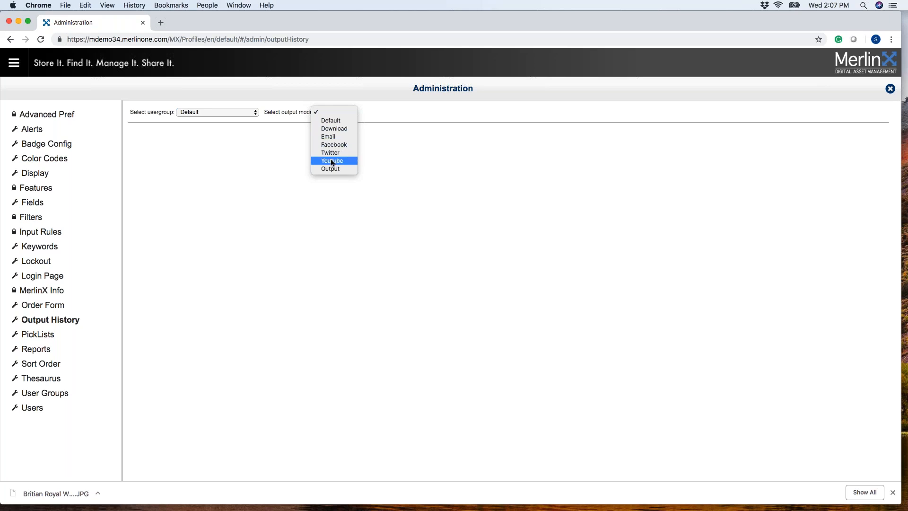
left_click(334, 128)
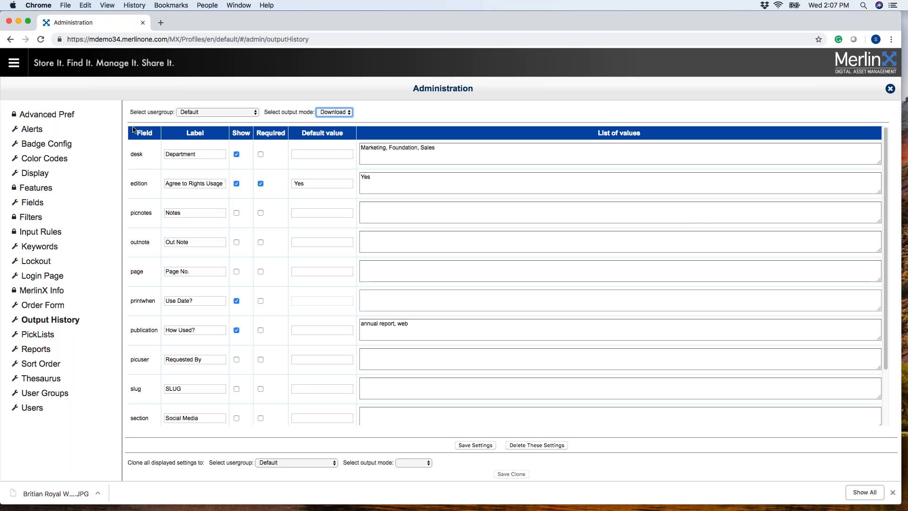
scroll(143, 161, "down", 1)
scroll(143, 162, "up", 1)
Relabel the desk field as Dept and leave it set to show.
left_click(196, 154)
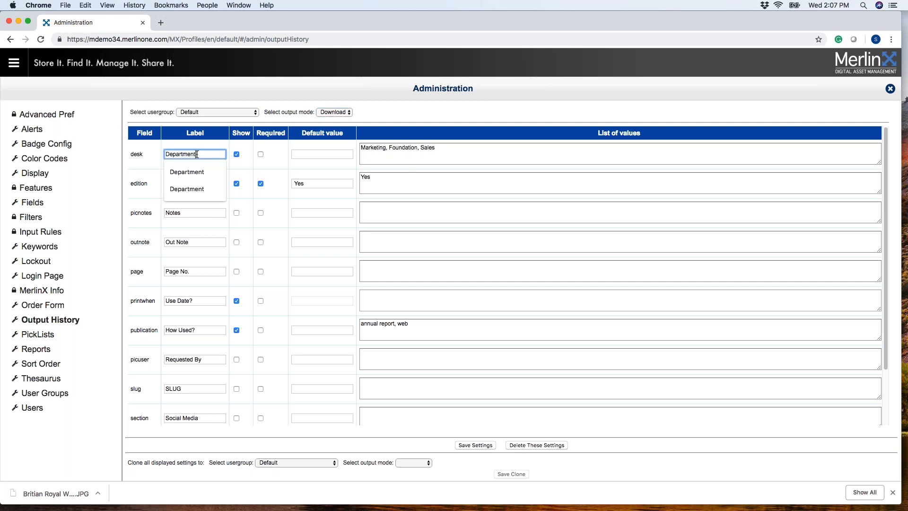
key("BackSpace")
key("BackSpace")
key("BackSpace")
key("BackSpace")
key("BackSpace")
type("t")
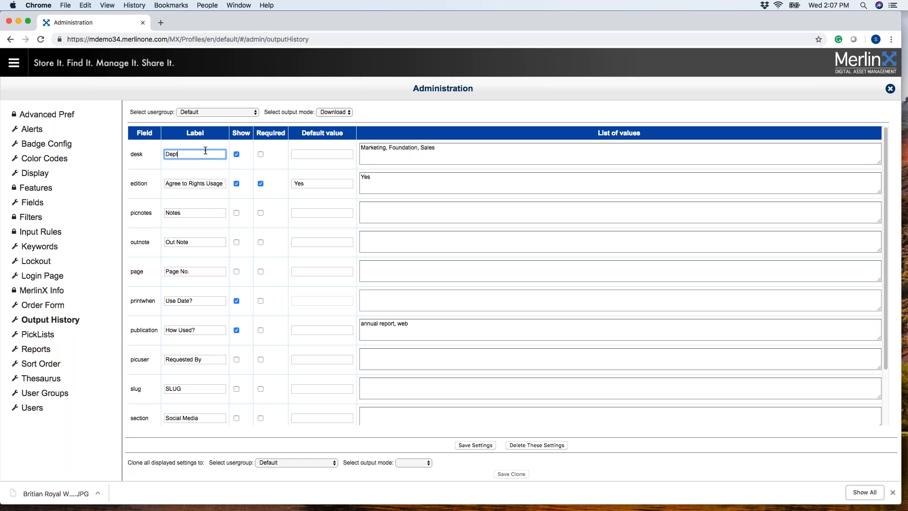
left_click(240, 138)
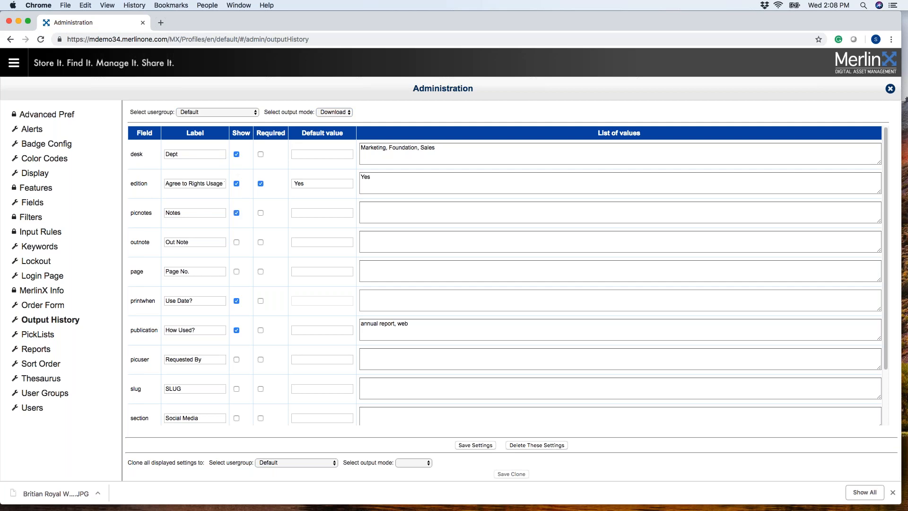
left_click(237, 154)
left_click(237, 156)
Add Communications to the desk field's list of values and save the output history settings.
left_click(447, 150)
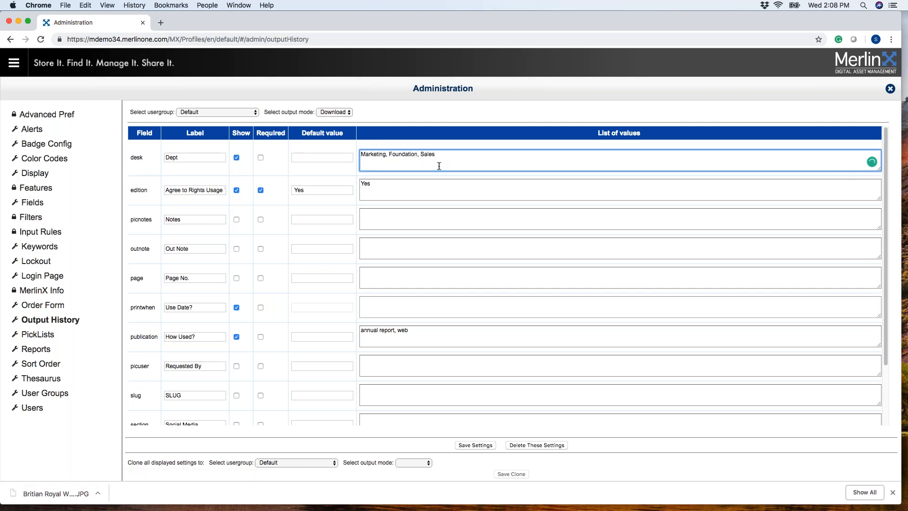
type(", Communications")
left_click(320, 157)
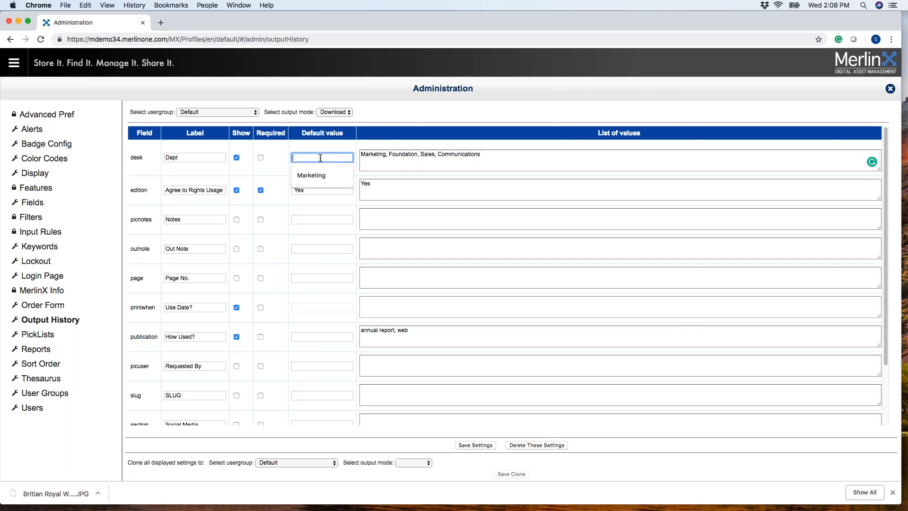
left_click(334, 144)
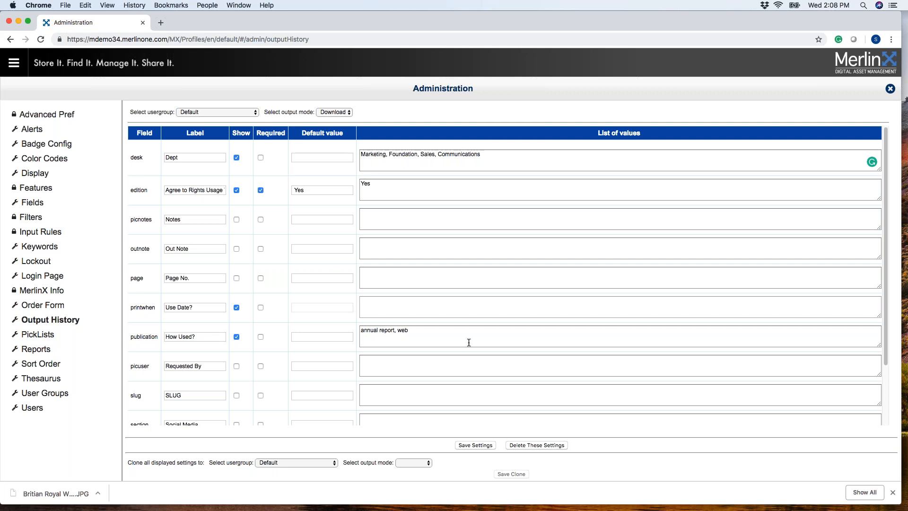
left_click(484, 444)
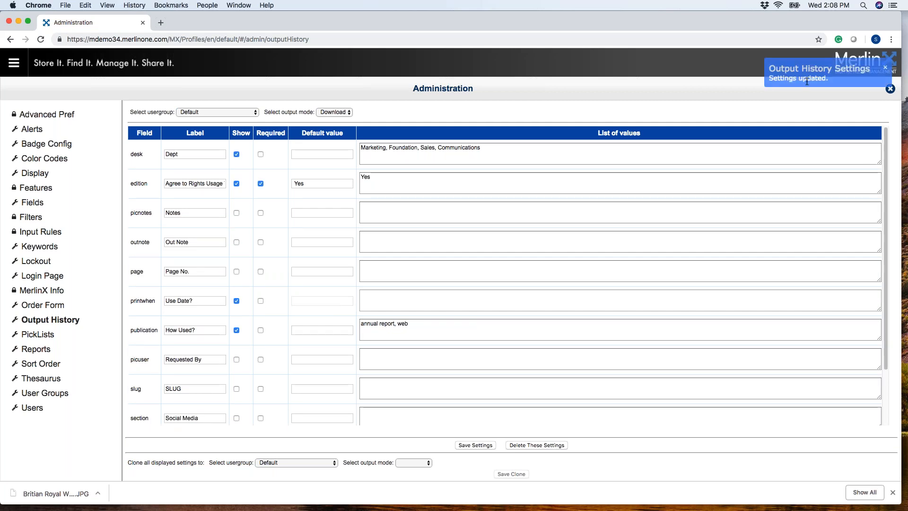
Leave Administration, log out of the library and log back in.
left_click(890, 88)
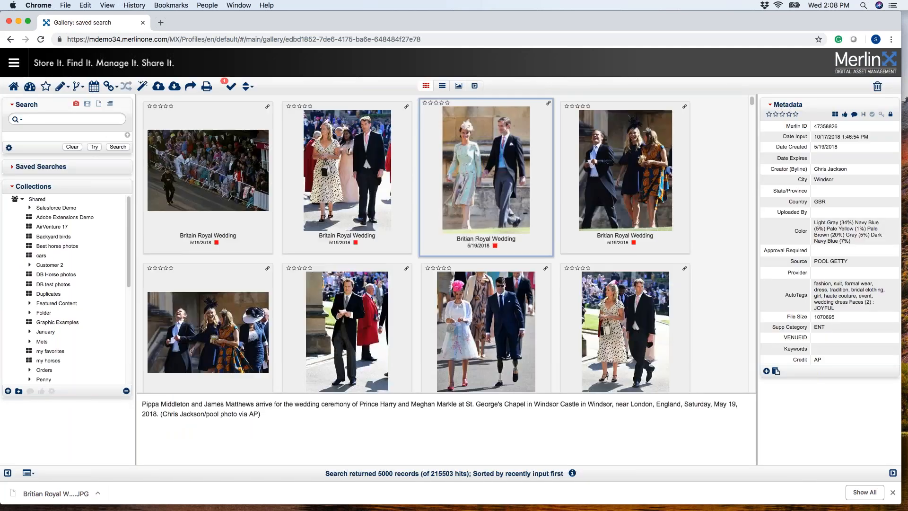
left_click(13, 62)
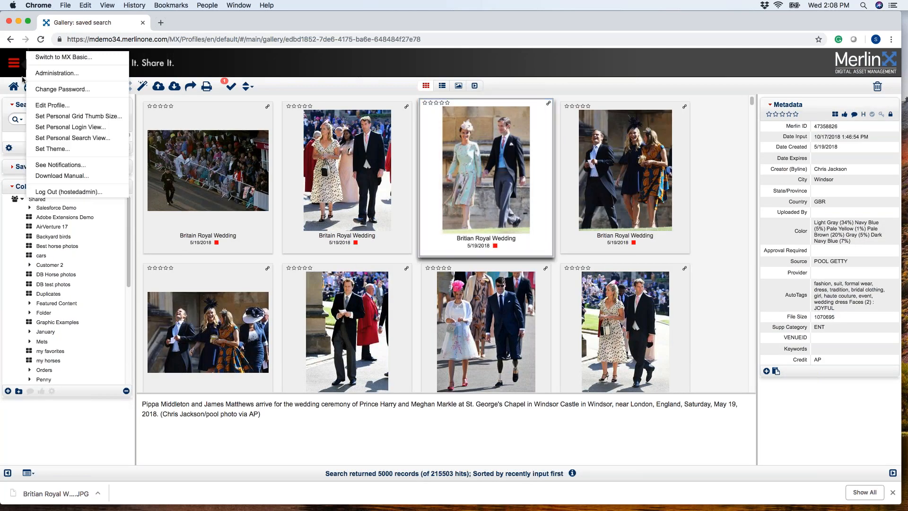
left_click(61, 191)
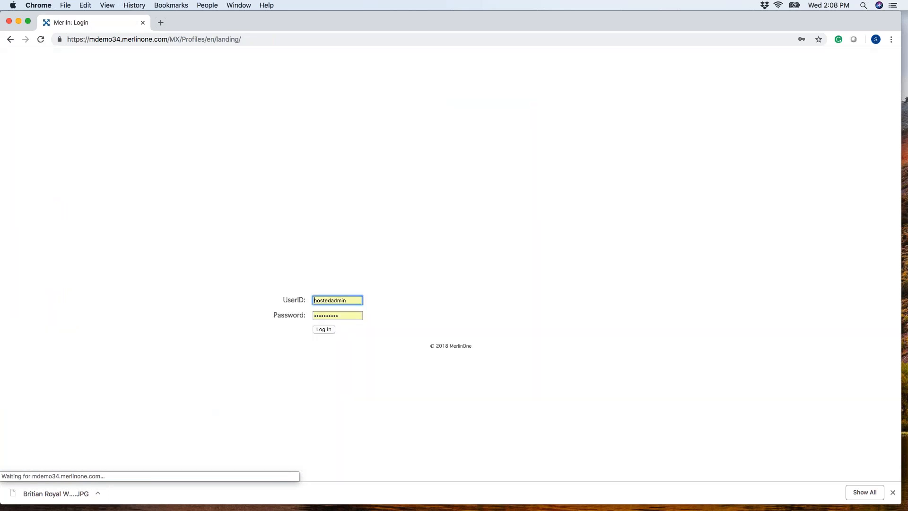
left_click(324, 331)
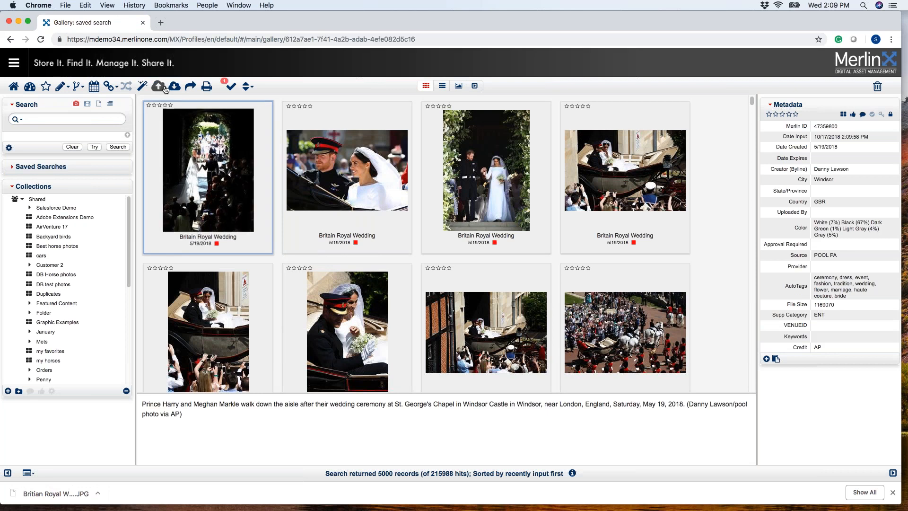
Download the first Britain Royal Wedding photo with Dept Communications, rights usage terms agreed as Yes and use date 10/19/2018.
left_click(174, 86)
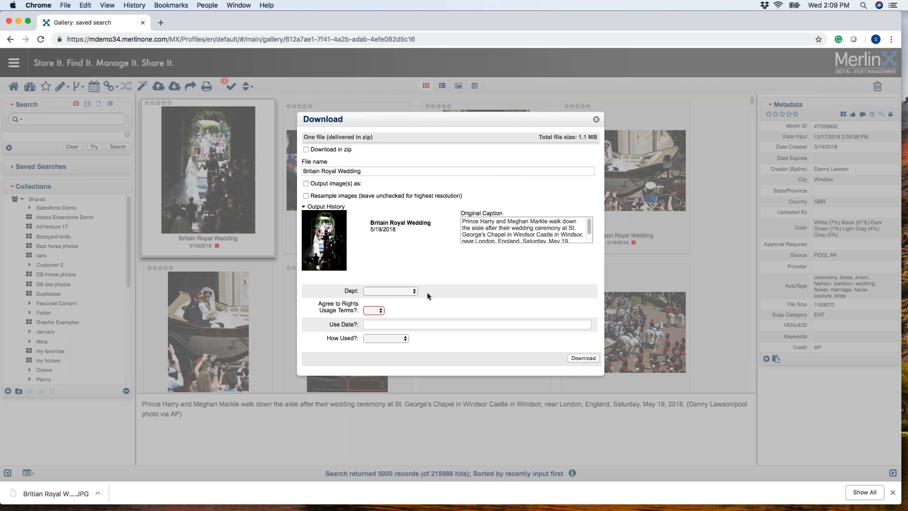
left_click(410, 291)
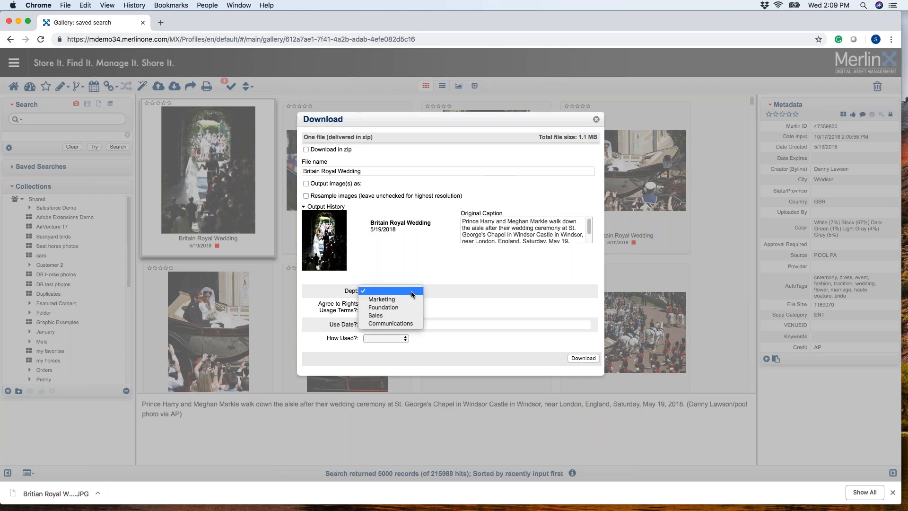
left_click(410, 323)
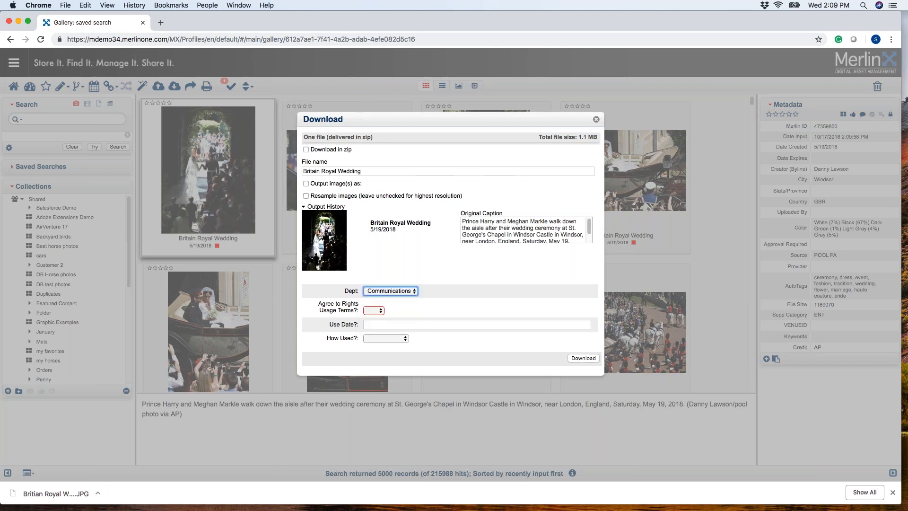
left_click(376, 311)
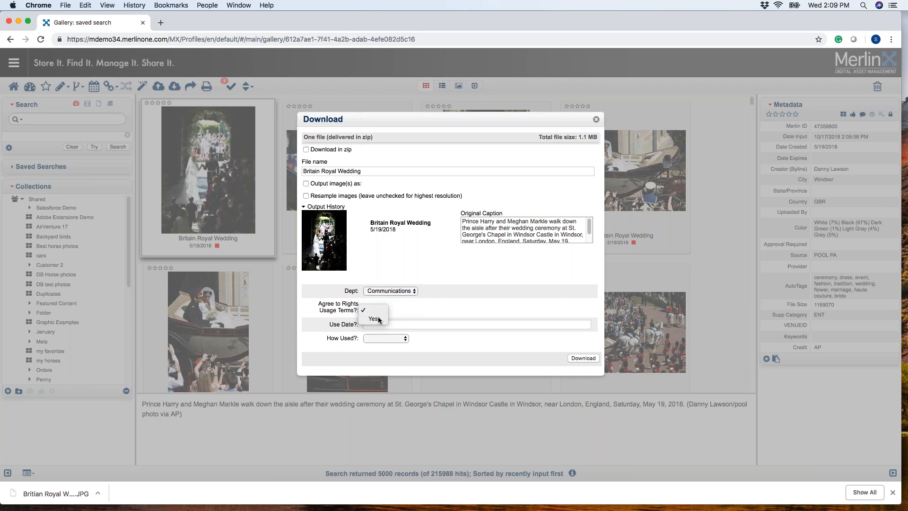
left_click(367, 324)
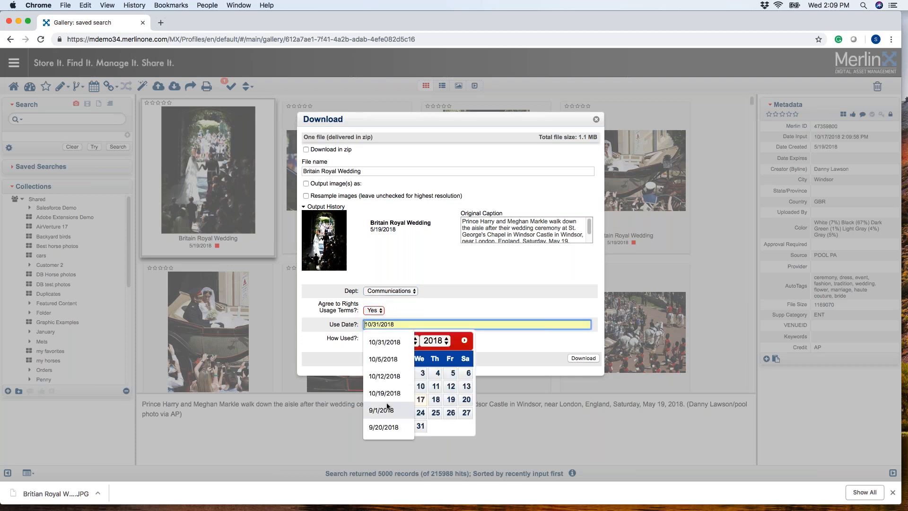
left_click(453, 403)
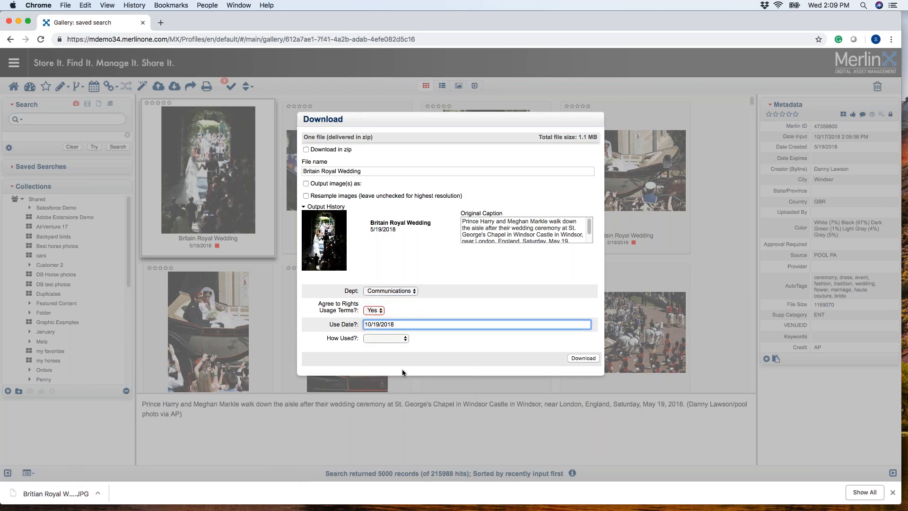
left_click(586, 358)
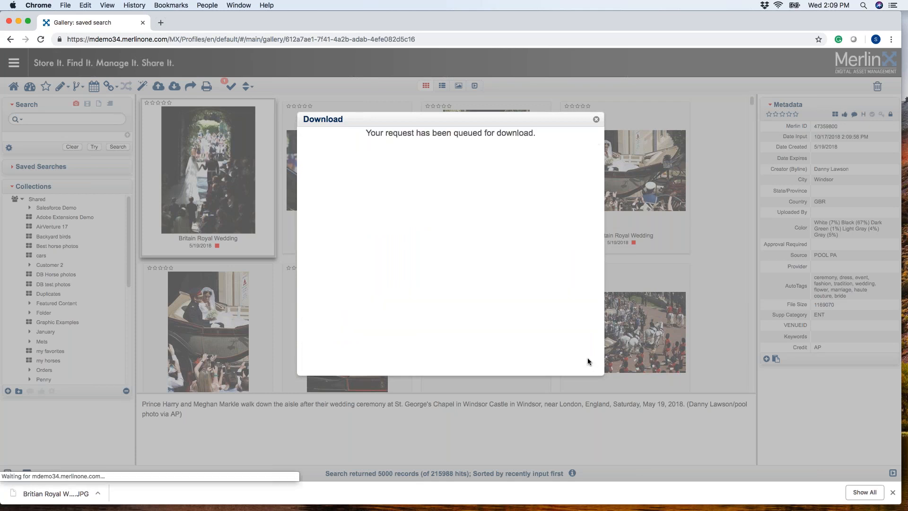
Dismiss the download notices and review the usage history recorded for the first photo.
left_click(893, 492)
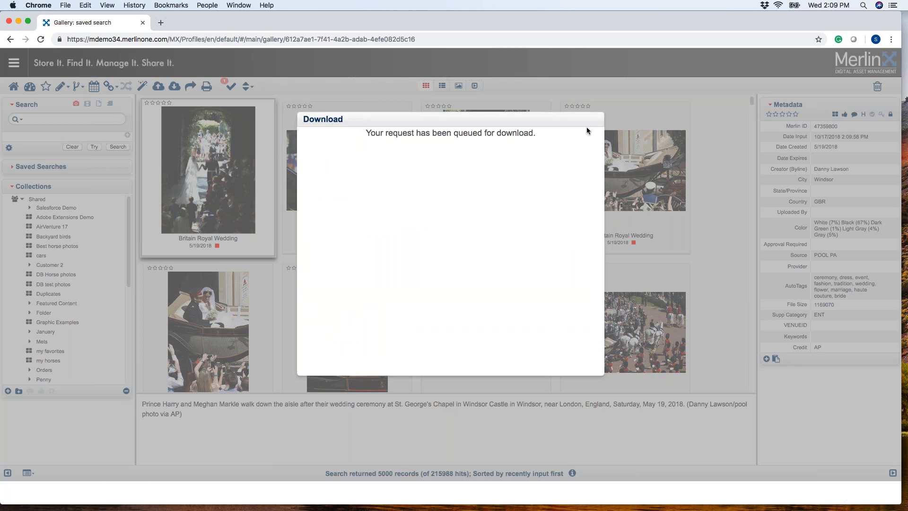
left_click(586, 127)
left_click(863, 115)
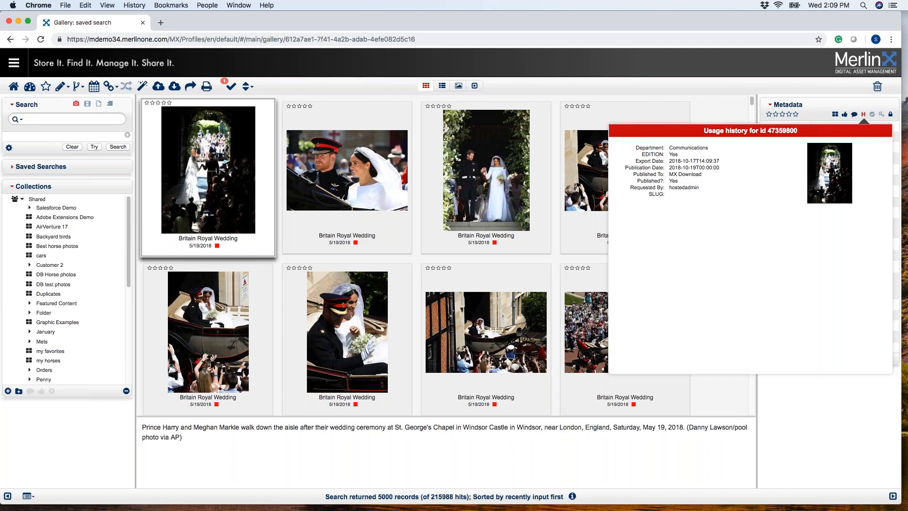
left_click(336, 91)
Examine the Output History fields offered when sharing the photo as an Email Link, and close the sharing options.
left_click(190, 87)
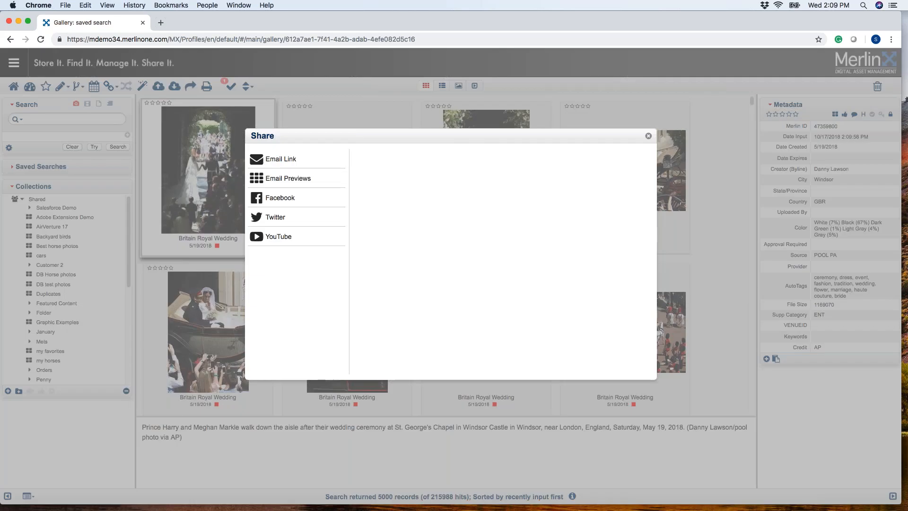
left_click(292, 161)
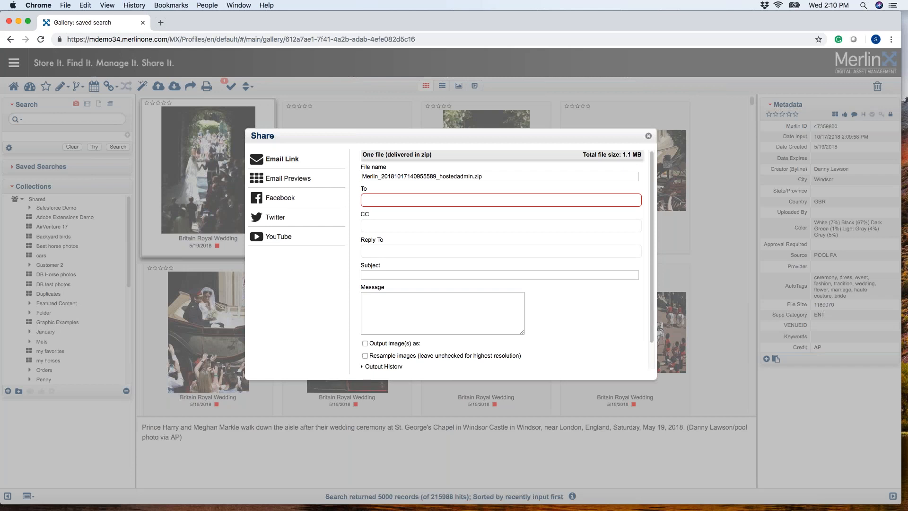
left_click(362, 366)
scroll(378, 355, "down", 5)
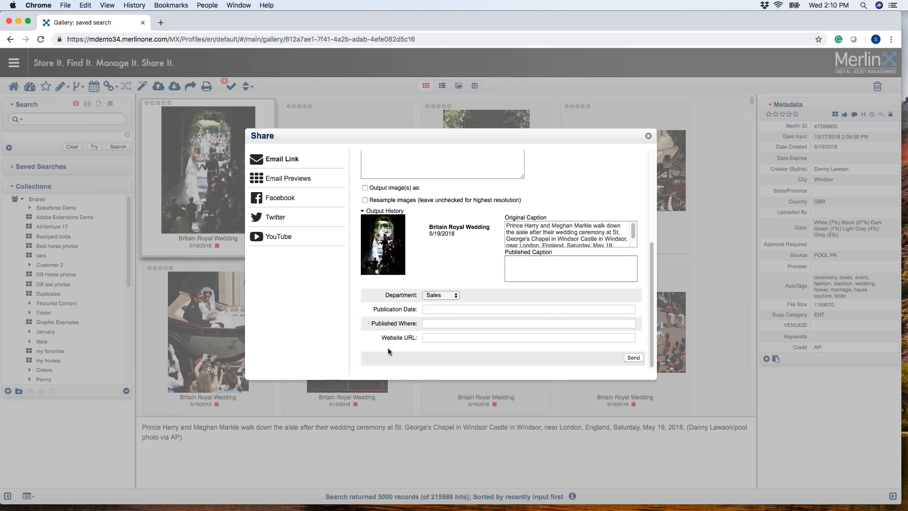
left_click(362, 212)
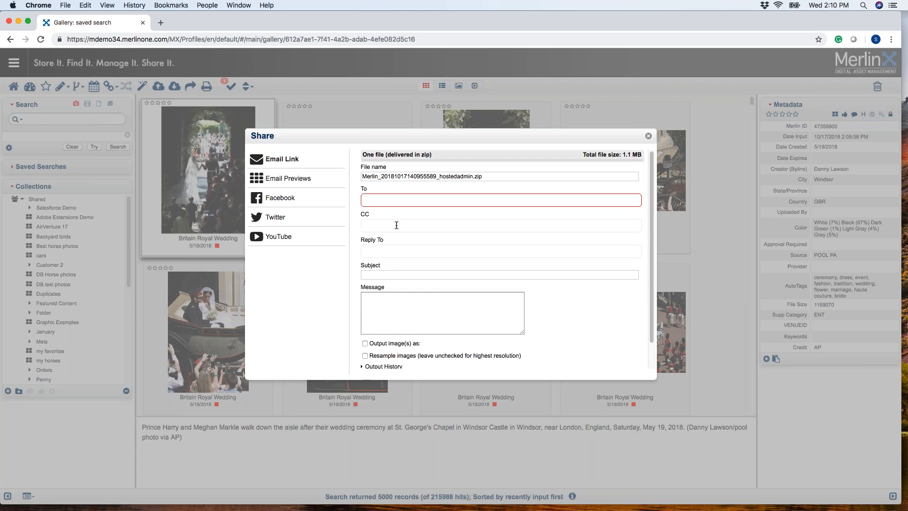
left_click(648, 137)
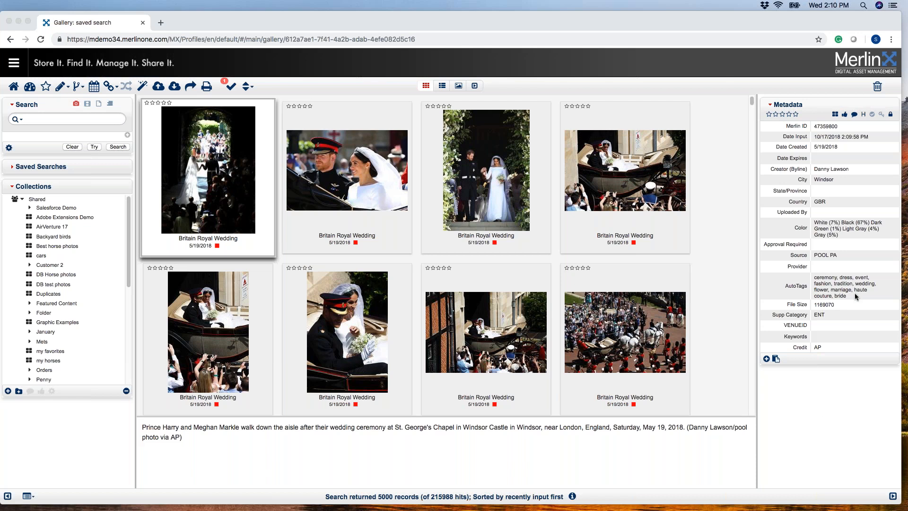
left_click_drag(855, 294, 813, 279)
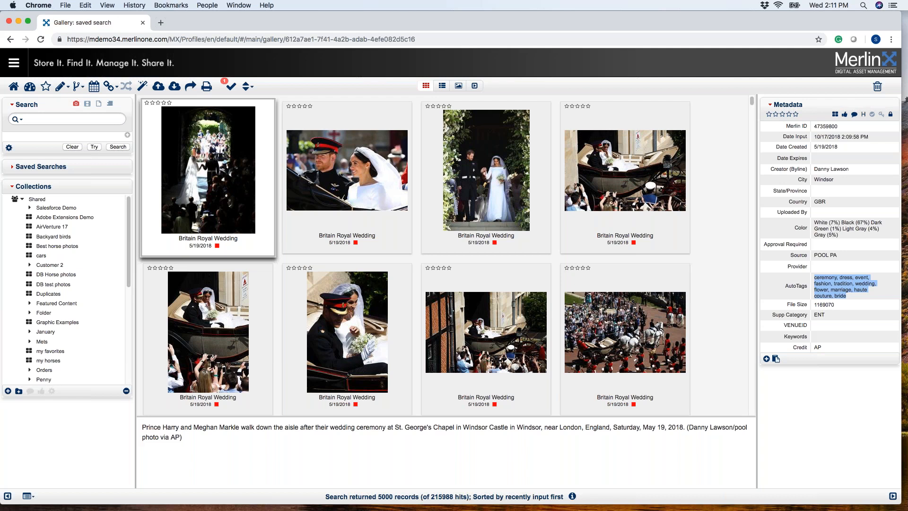
key("super+Tab")
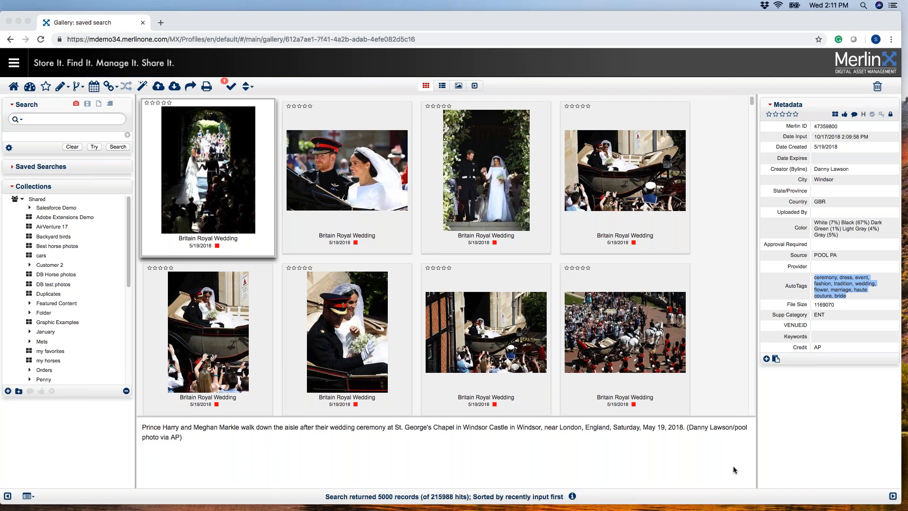
Examine the list of available administration reports, including Published and Published Metadata, and leave Administration.
left_click(14, 63)
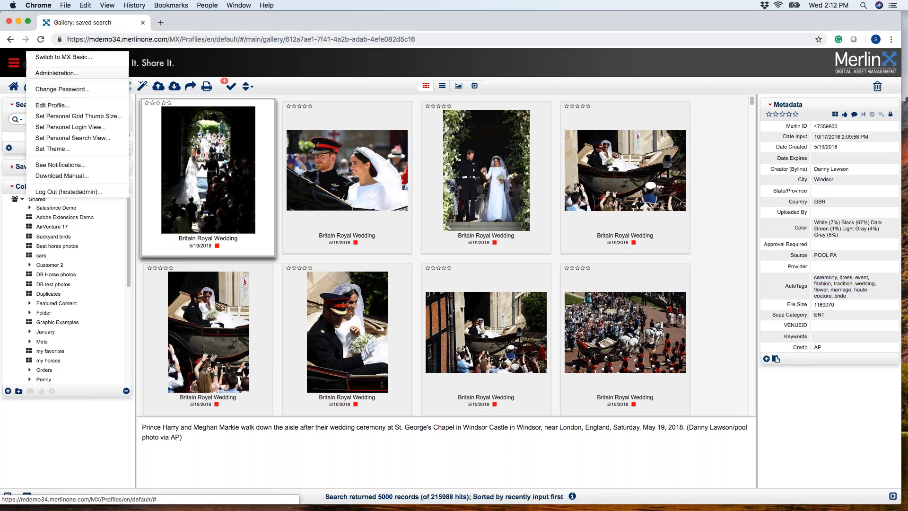
left_click(40, 75)
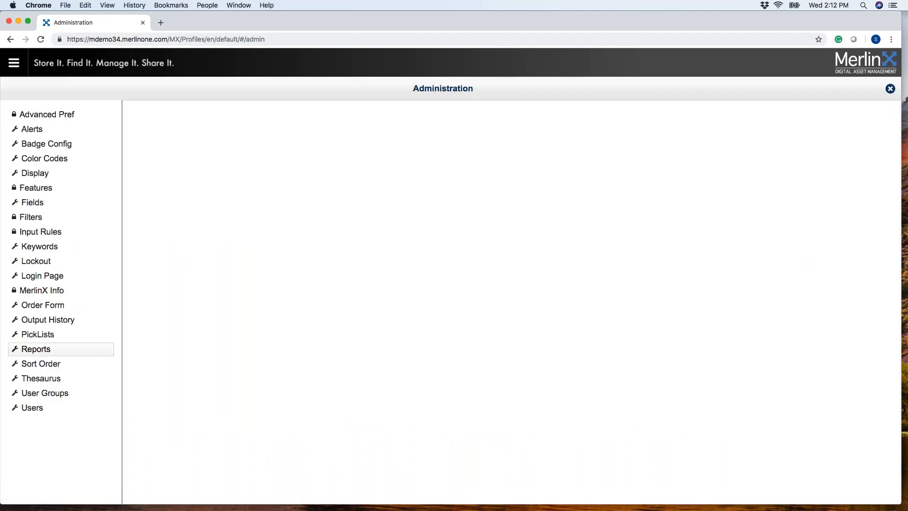
left_click(48, 354)
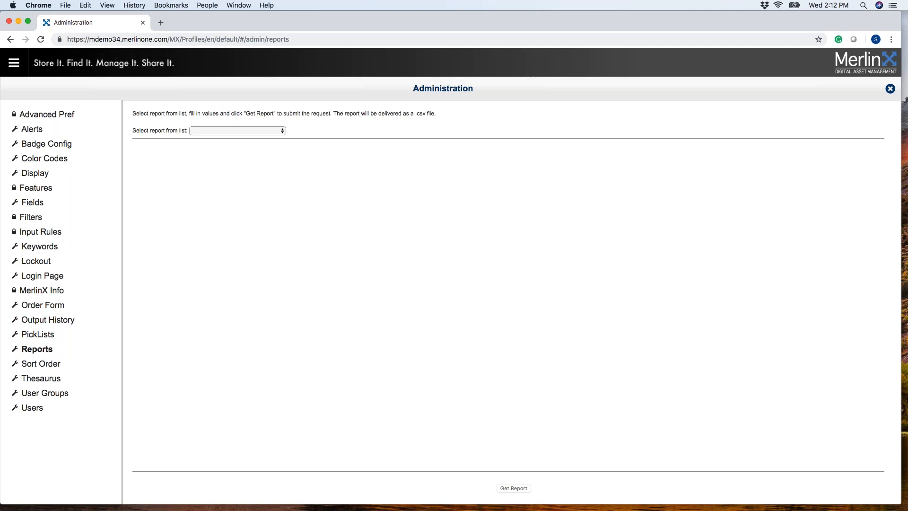
left_click(283, 132)
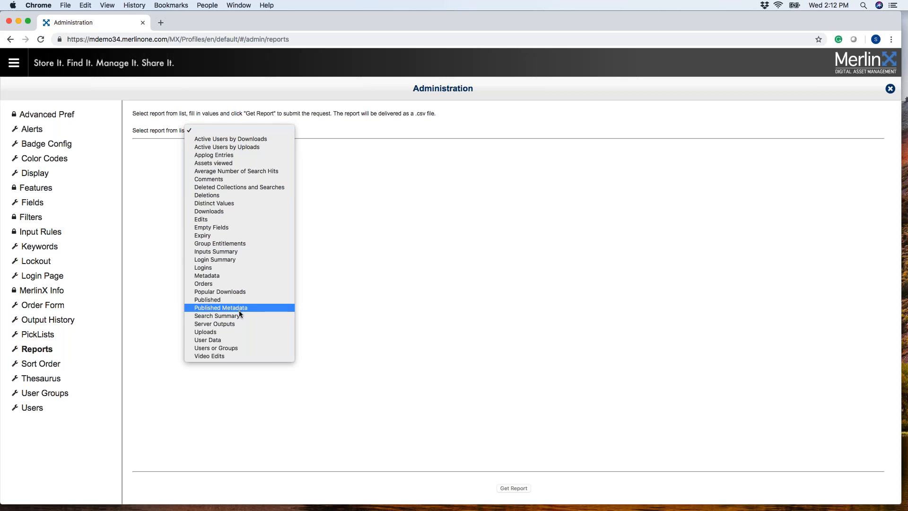
left_click(444, 277)
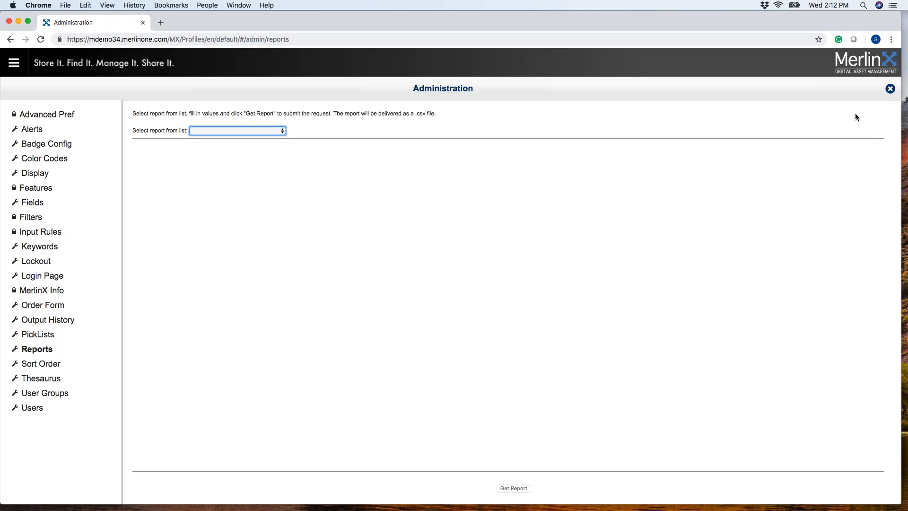
left_click(890, 90)
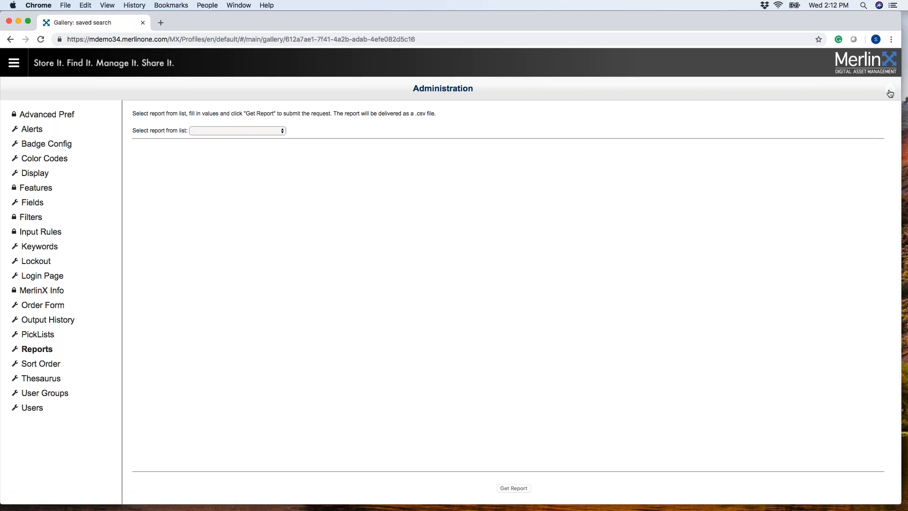